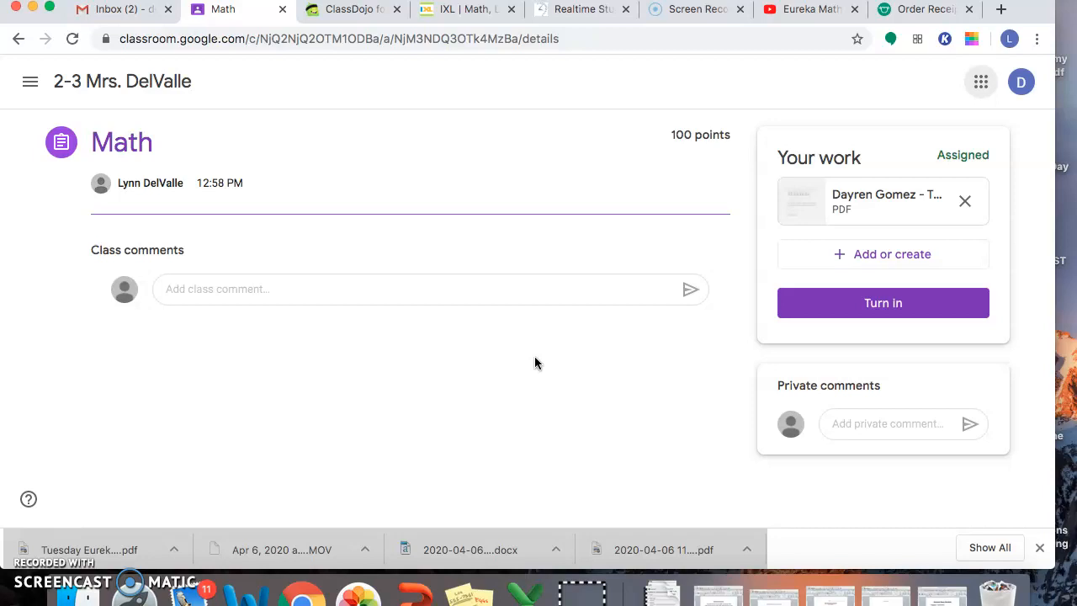
Open the PDF attached to the Math assignment and load it in Kami
{"action": "left_click", "coordinate": [881, 209]}
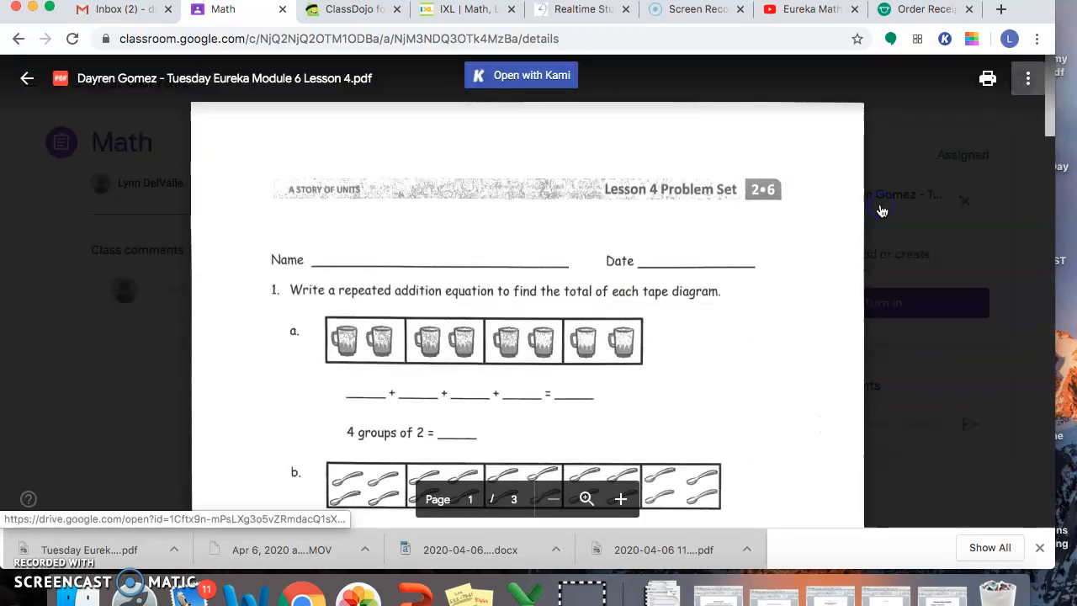
{"action": "left_click", "coordinate": [532, 81]}
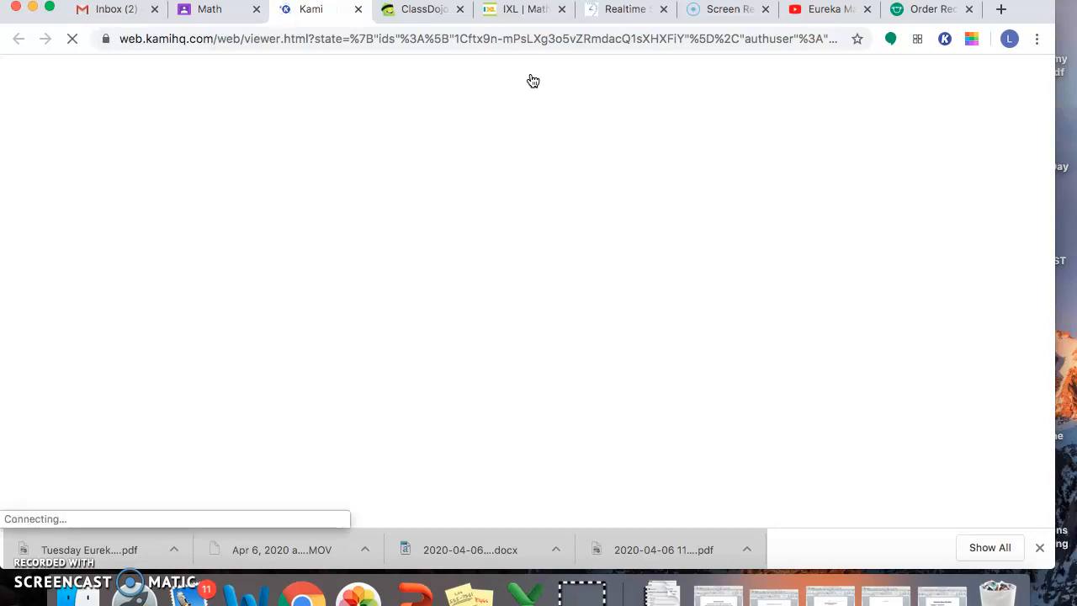
{"action": "left_click", "coordinate": [450, 220]}
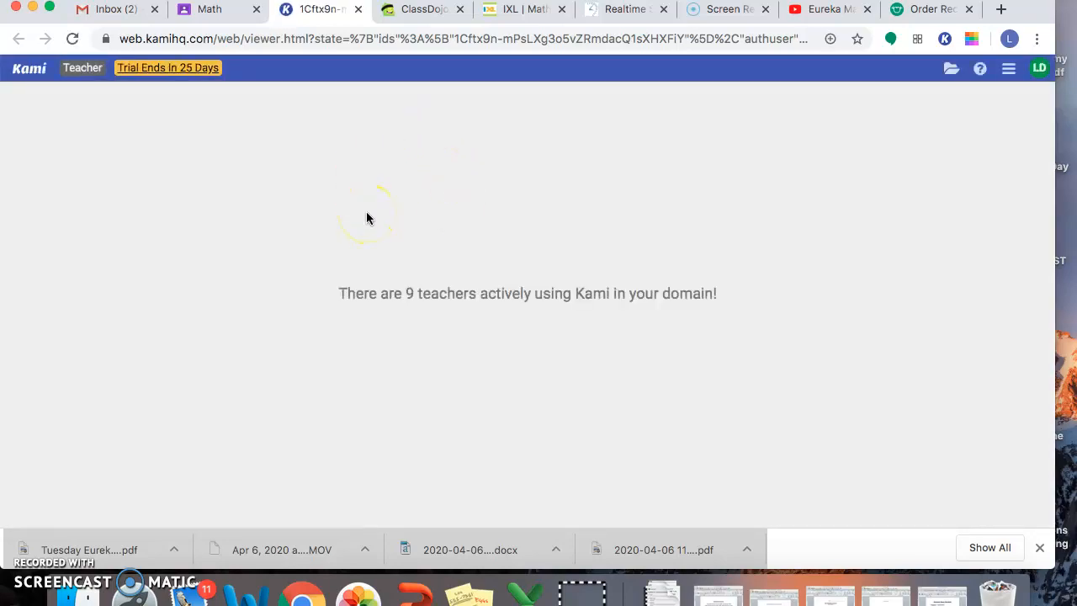
{"action": "left_click", "coordinate": [570, 164]}
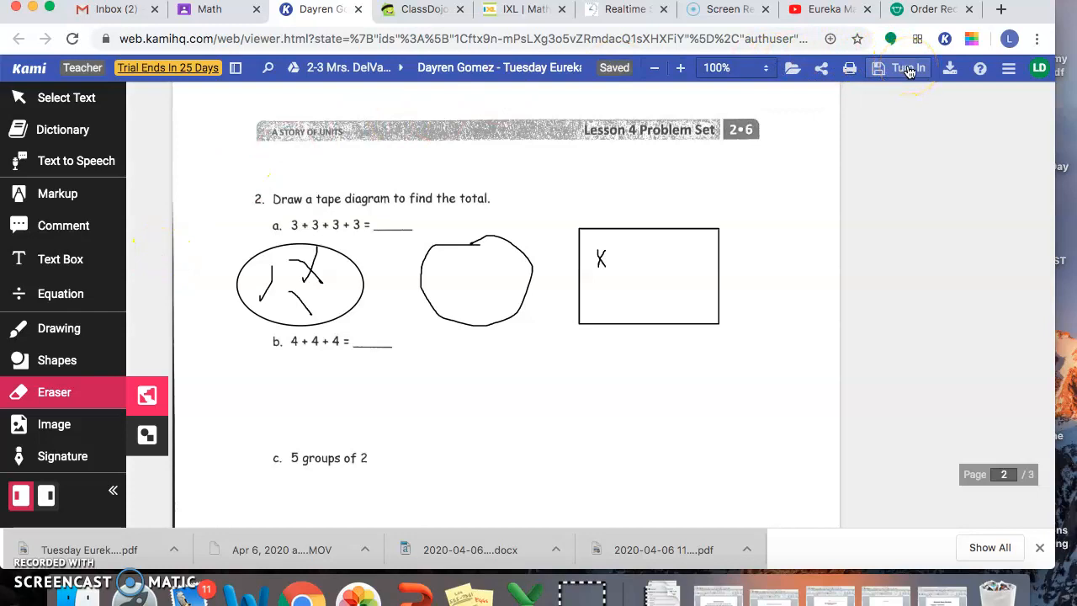
Show the turn-in options for the Math assignment, then dismiss them without submitting
{"action": "left_click", "coordinate": [910, 72]}
{"action": "left_click", "coordinate": [892, 227]}
{"action": "left_click", "coordinate": [890, 206]}
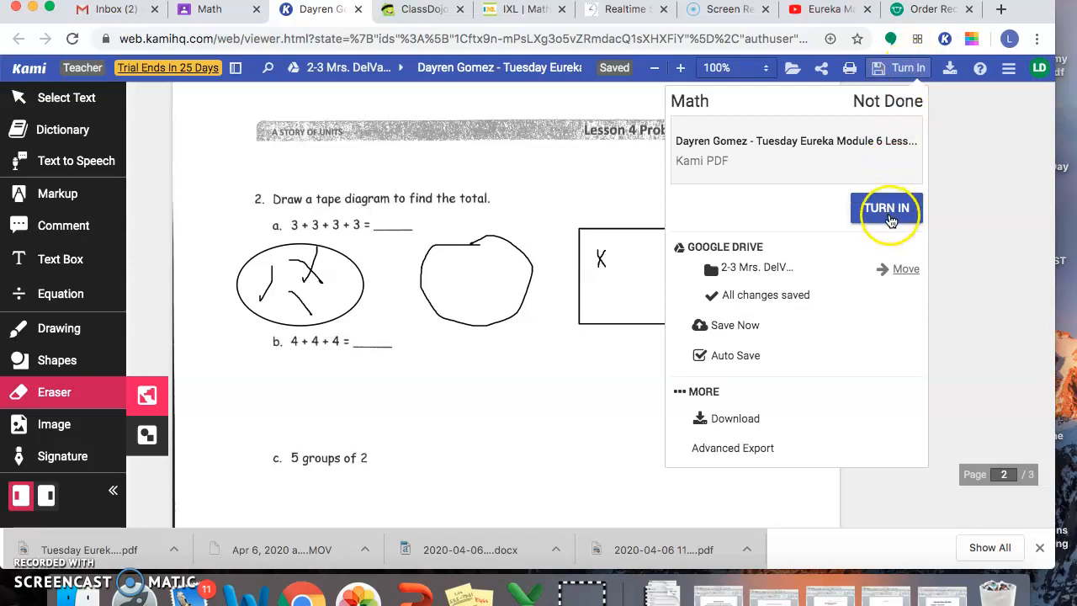
{"action": "left_click", "coordinate": [954, 220]}
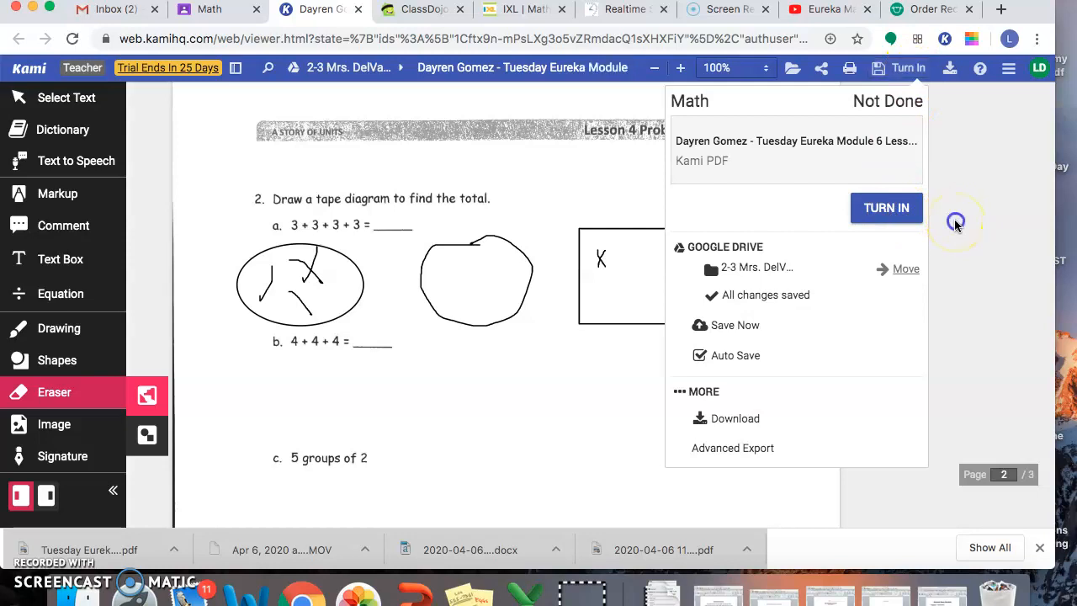
Close the Kami document and the PDF preview, and launch Kami from the Google apps list
{"action": "left_click", "coordinate": [359, 16]}
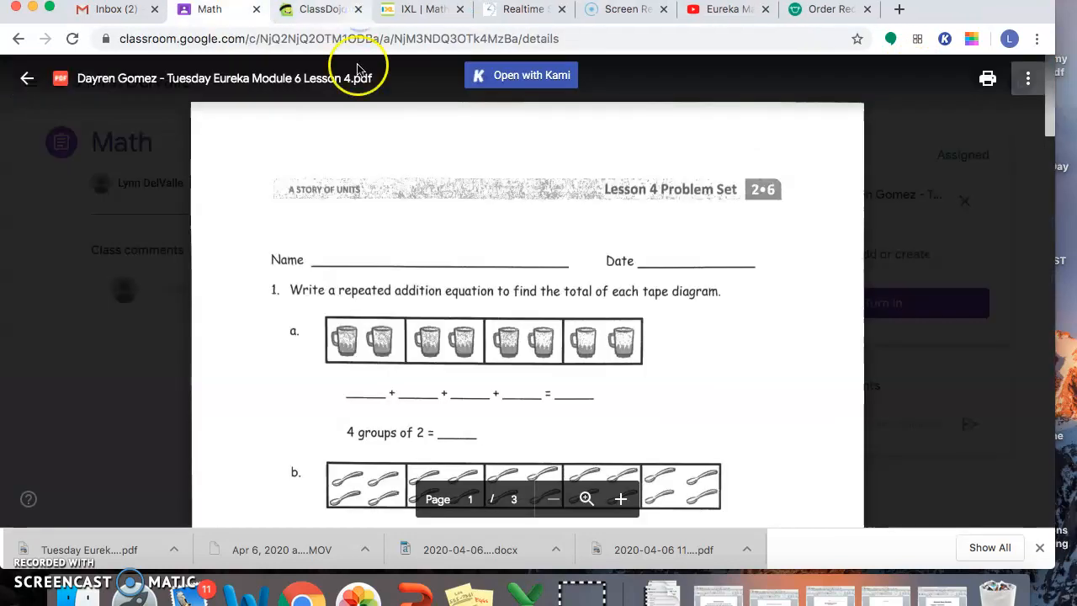
{"action": "left_click", "coordinate": [25, 76]}
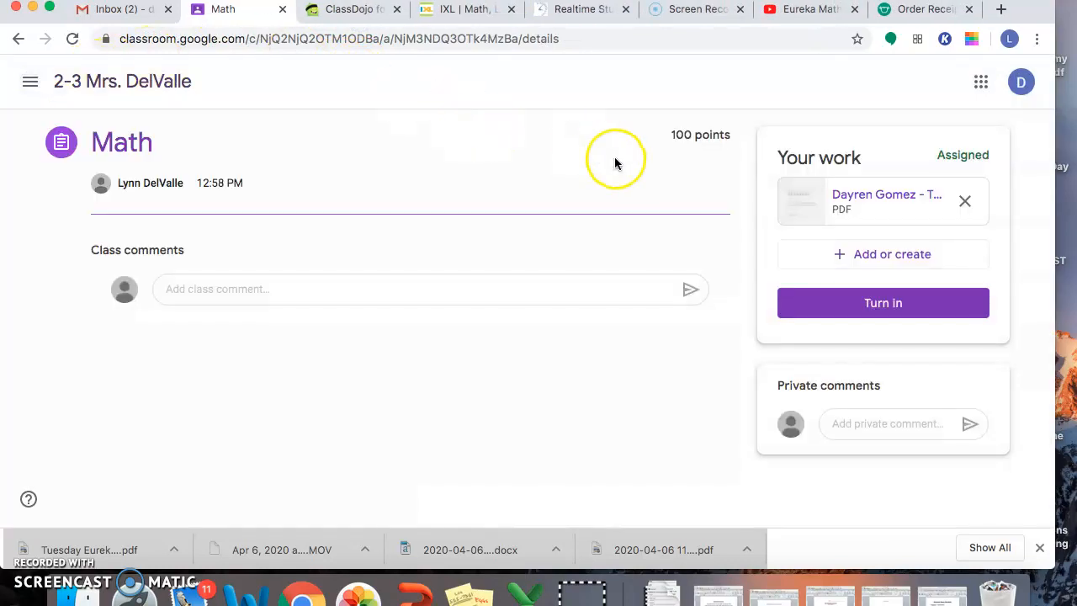
{"action": "left_click", "coordinate": [979, 88]}
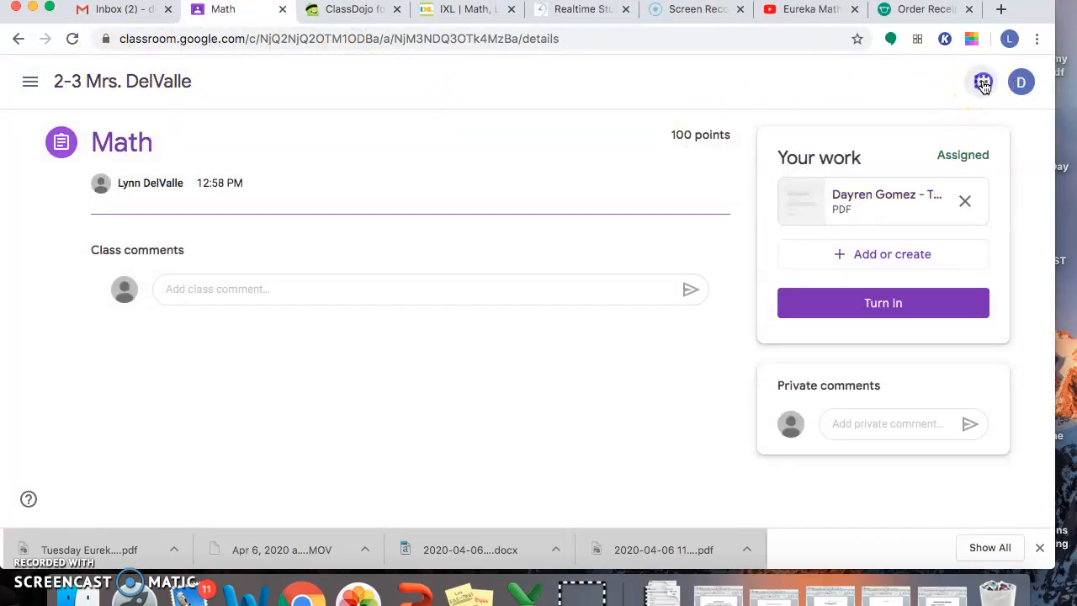
{"action": "scroll", "coordinate": [867, 357], "scroll_direction": "down", "scroll_amount": 5}
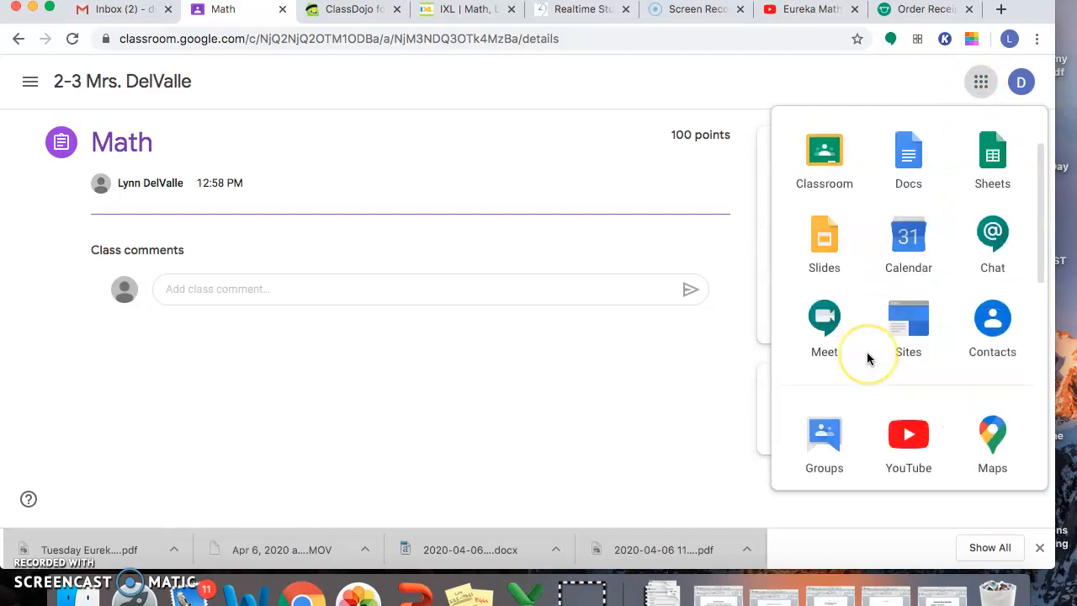
{"action": "left_click", "coordinate": [829, 368]}
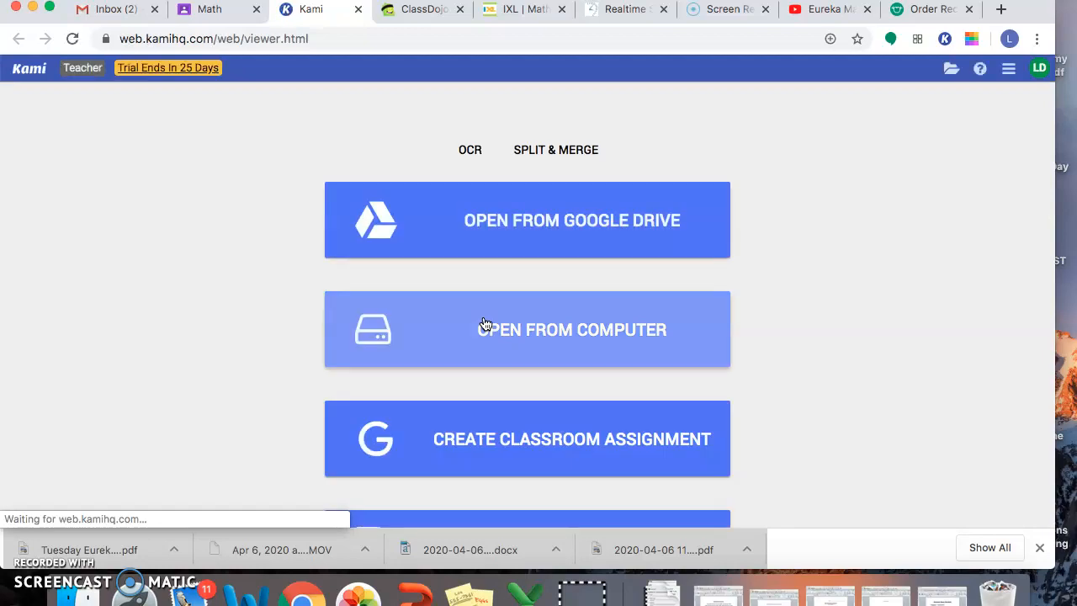
Open the Tuesday Eureka Module 6 Lesson 4 PDF from the 2-3 class folder inside Google Drive's Classroom folder
{"action": "left_click", "coordinate": [548, 228]}
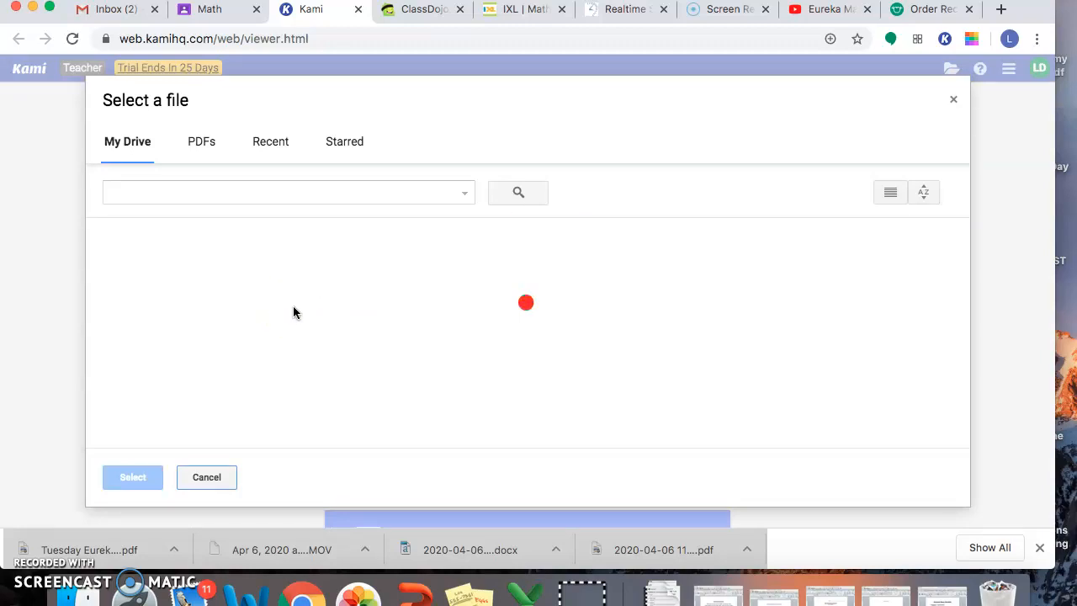
{"action": "left_click", "coordinate": [175, 291]}
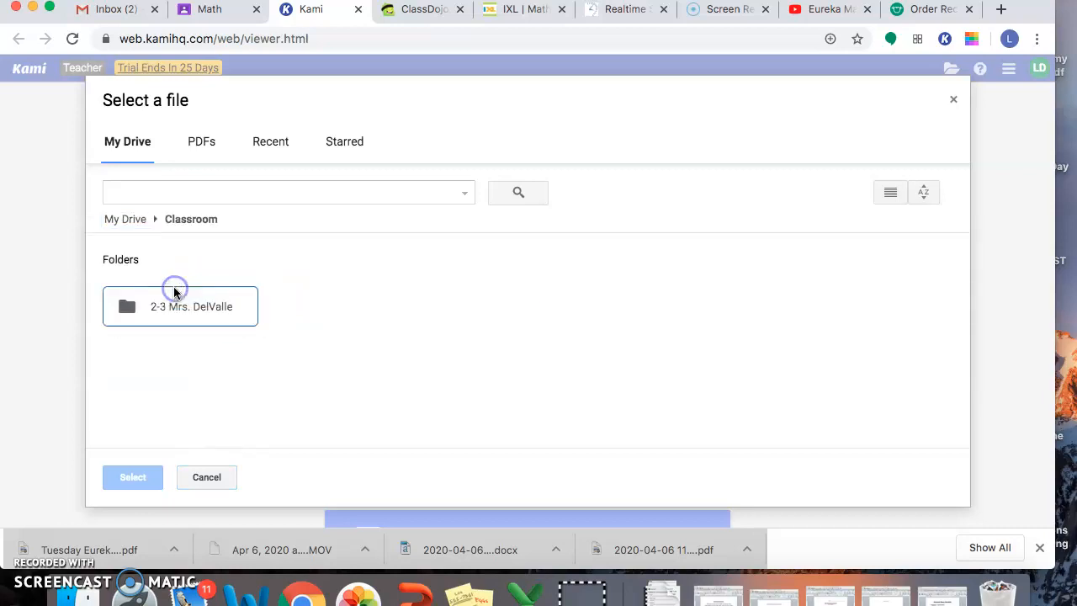
{"action": "double_click", "coordinate": [190, 305]}
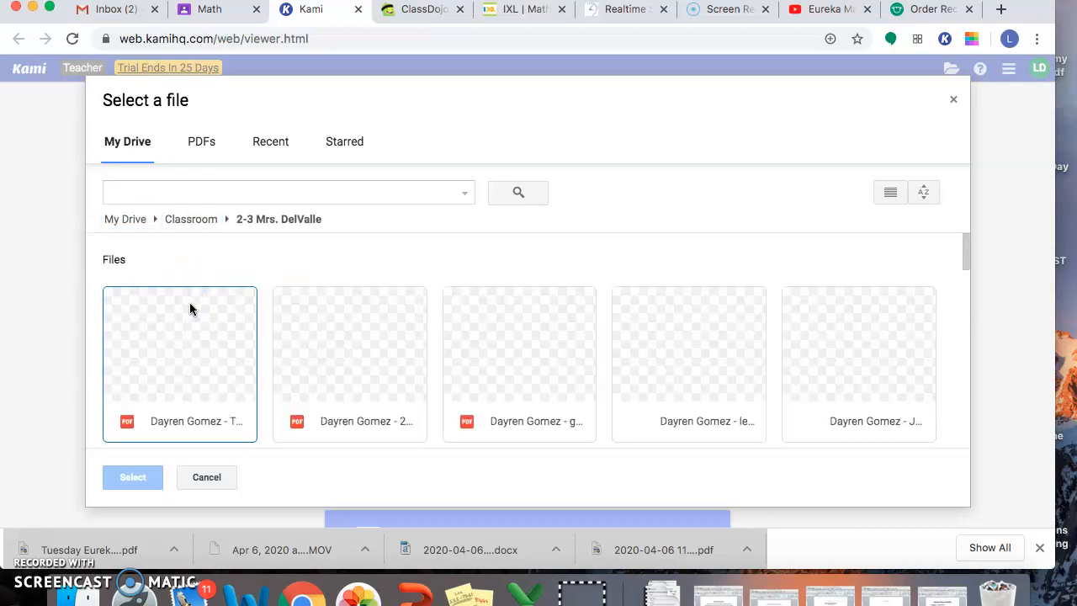
{"action": "left_click", "coordinate": [185, 376]}
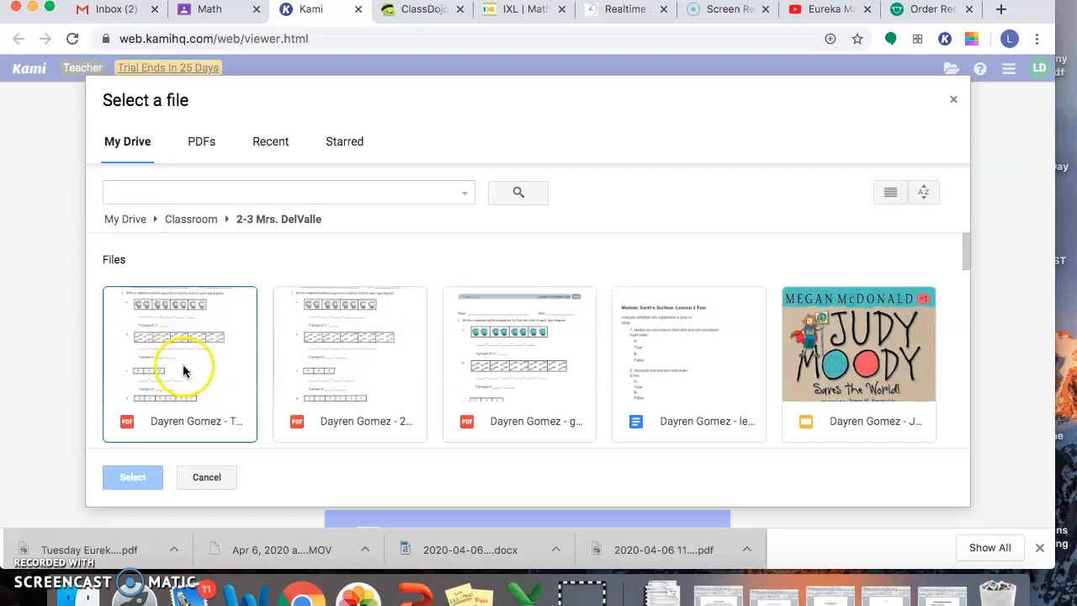
{"action": "double_click", "coordinate": [183, 370]}
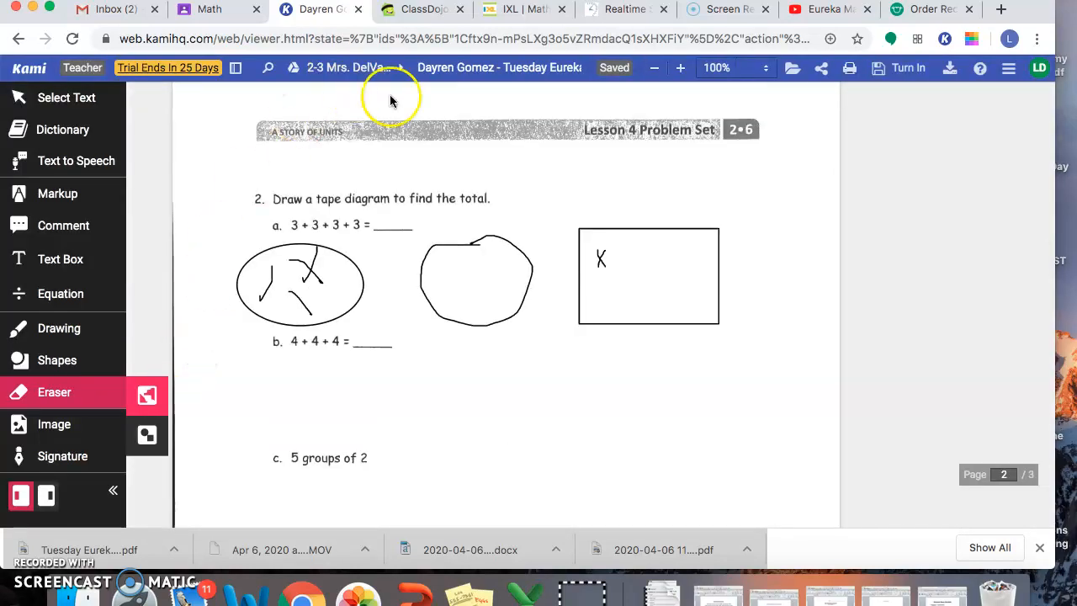
Look through all three worksheet pages and check the assignment's turn-in options
{"action": "scroll", "coordinate": [234, 304], "scroll_direction": "up", "scroll_amount": 10}
{"action": "scroll", "coordinate": [233, 305], "scroll_direction": "down", "scroll_amount": 20}
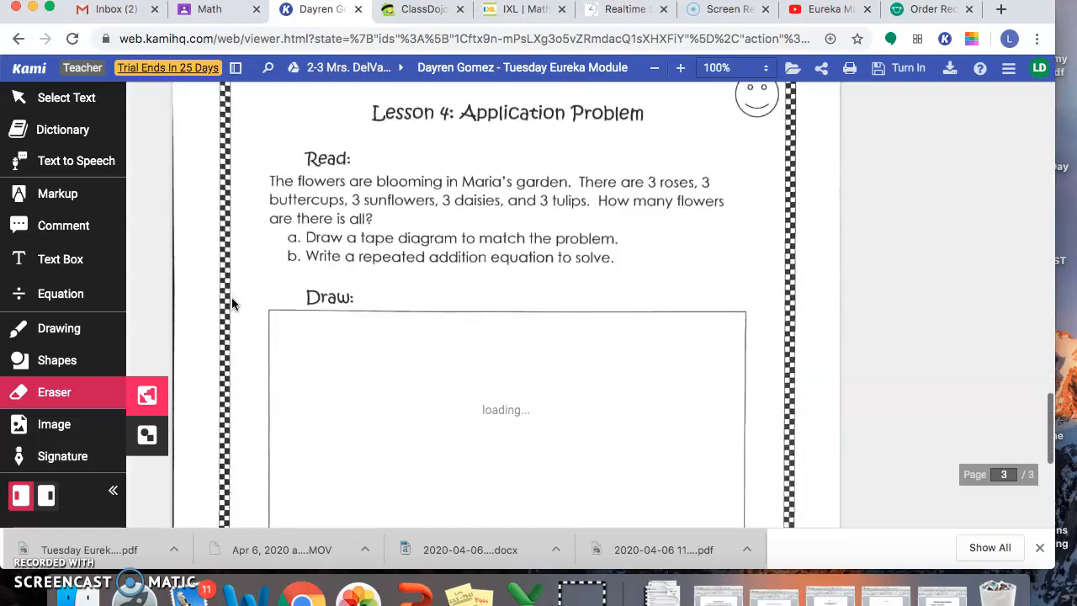
{"action": "scroll", "coordinate": [233, 303], "scroll_direction": "down", "scroll_amount": 2}
{"action": "scroll", "coordinate": [238, 365], "scroll_direction": "down", "scroll_amount": 2}
{"action": "scroll", "coordinate": [238, 370], "scroll_direction": "up", "scroll_amount": 8}
{"action": "scroll", "coordinate": [238, 370], "scroll_direction": "up", "scroll_amount": 10}
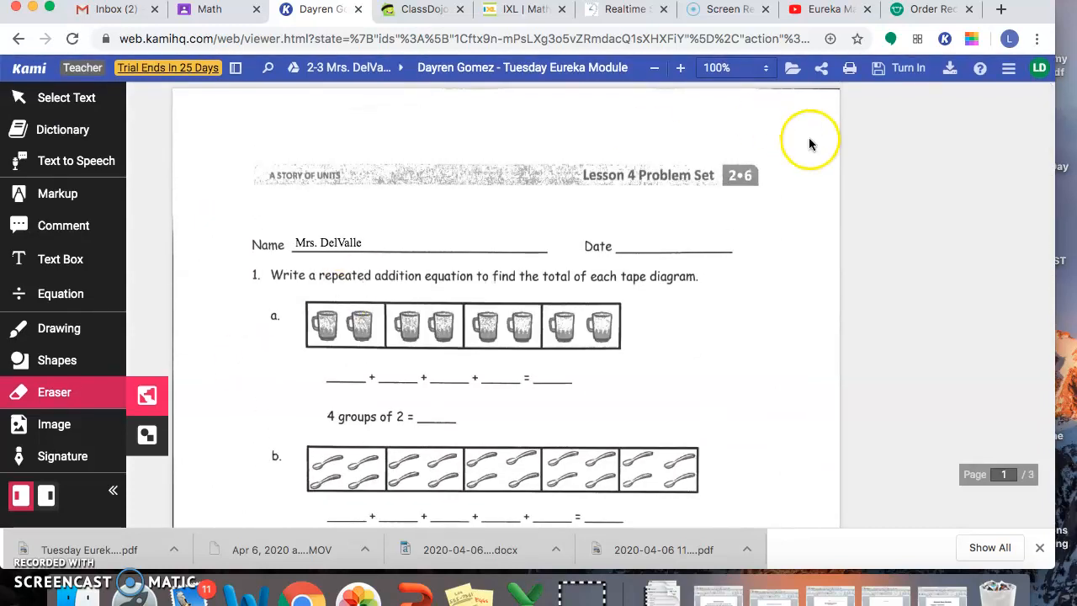
{"action": "left_click", "coordinate": [906, 67]}
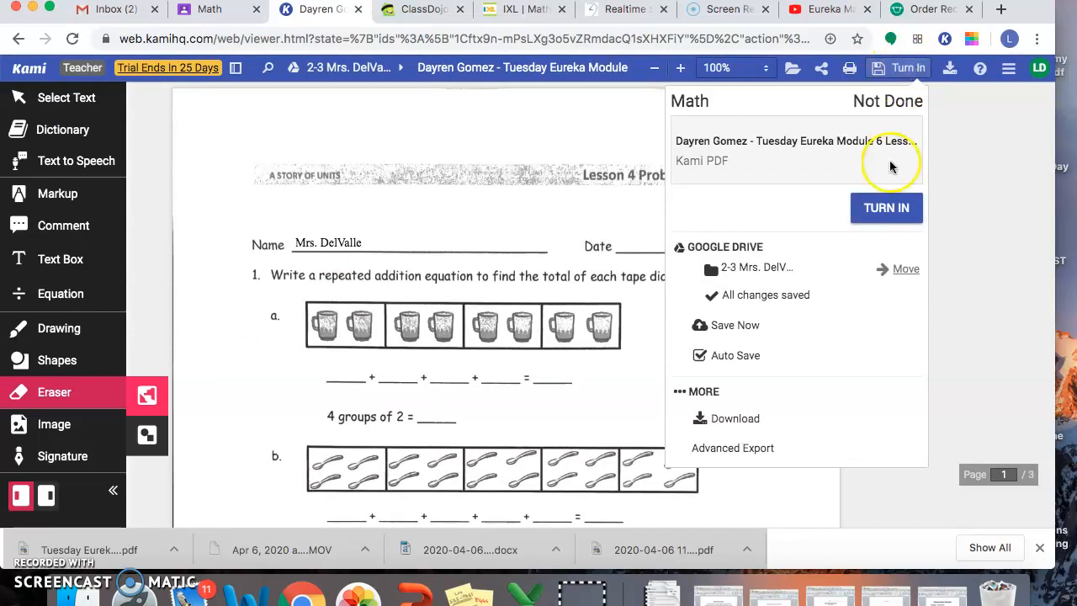
{"action": "left_click", "coordinate": [960, 216]}
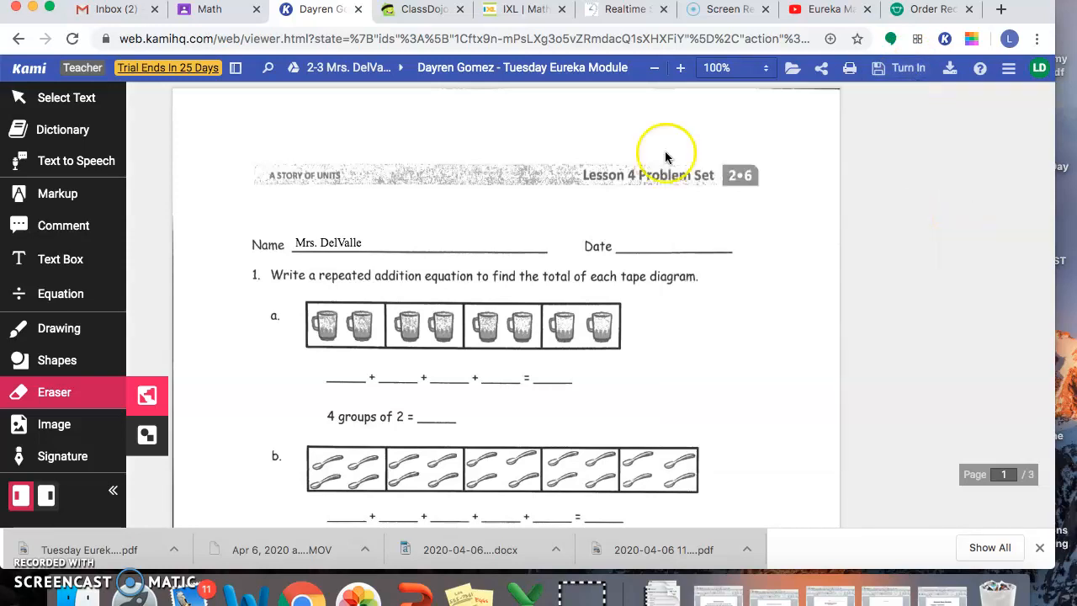
{"action": "left_click", "coordinate": [34, 540]}
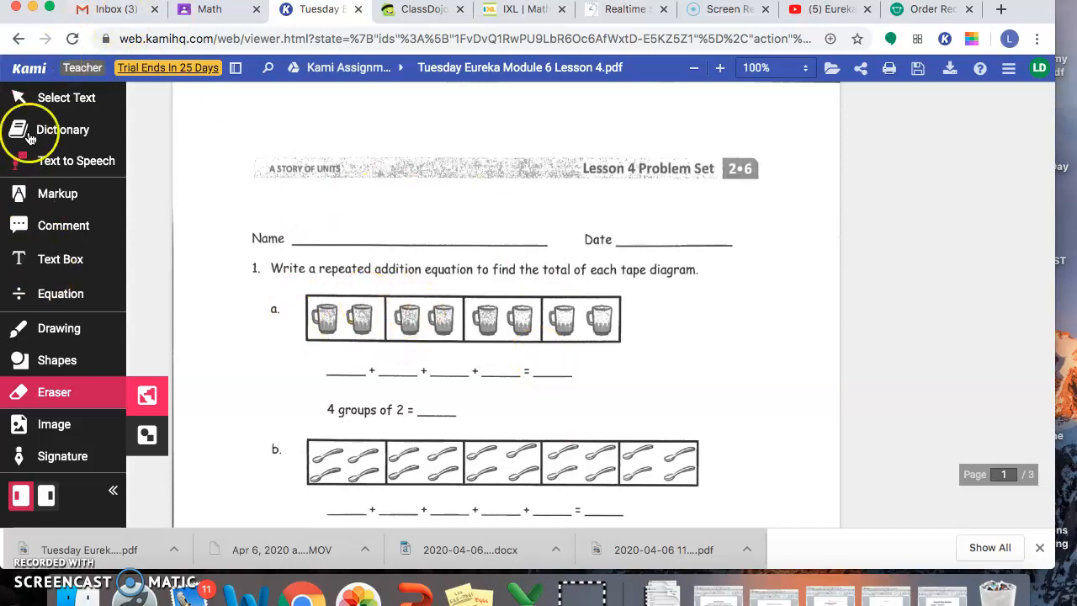
{"action": "left_click", "coordinate": [71, 258]}
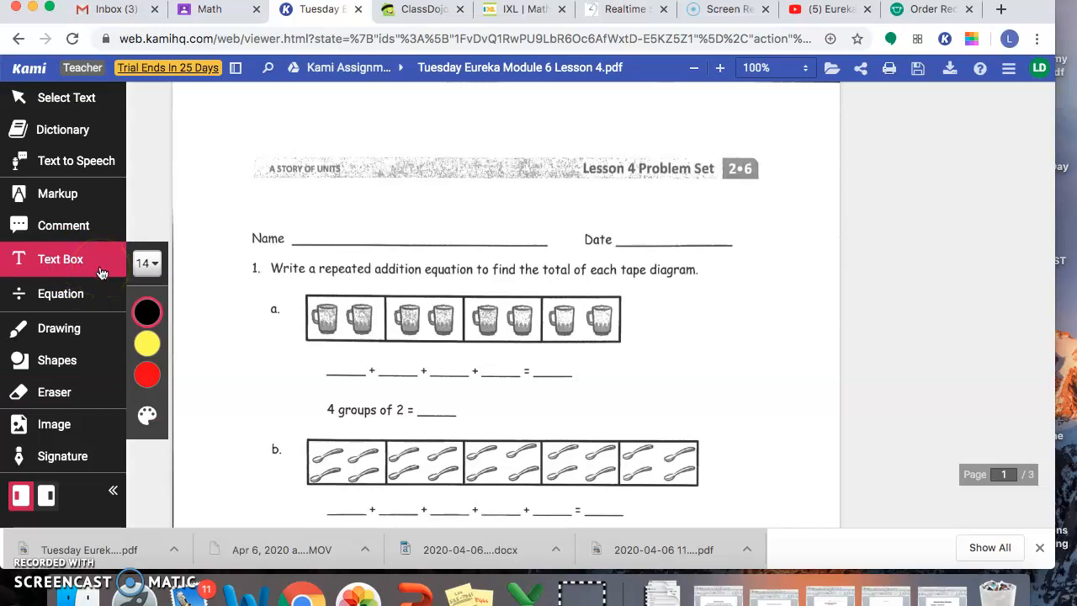
{"action": "left_click", "coordinate": [279, 227]}
{"action": "left_click_drag", "start_coordinate": [281, 229], "coordinate": [787, 271]}
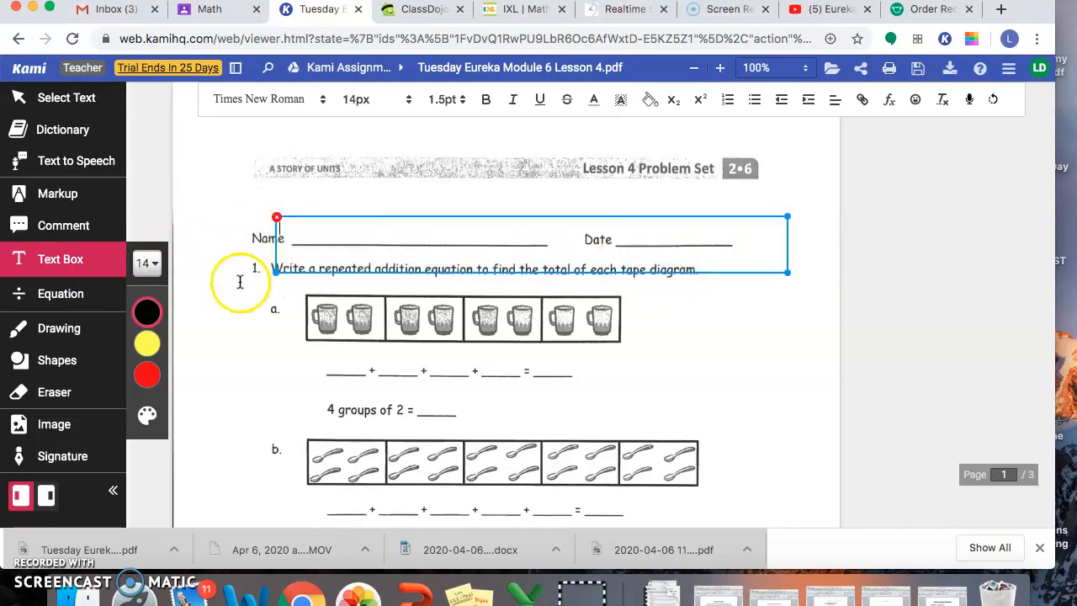
{"action": "left_click", "coordinate": [300, 364]}
Add a text box over the problem 1a equation and fill its first two blanks with 2
{"action": "left_click", "coordinate": [277, 356]}
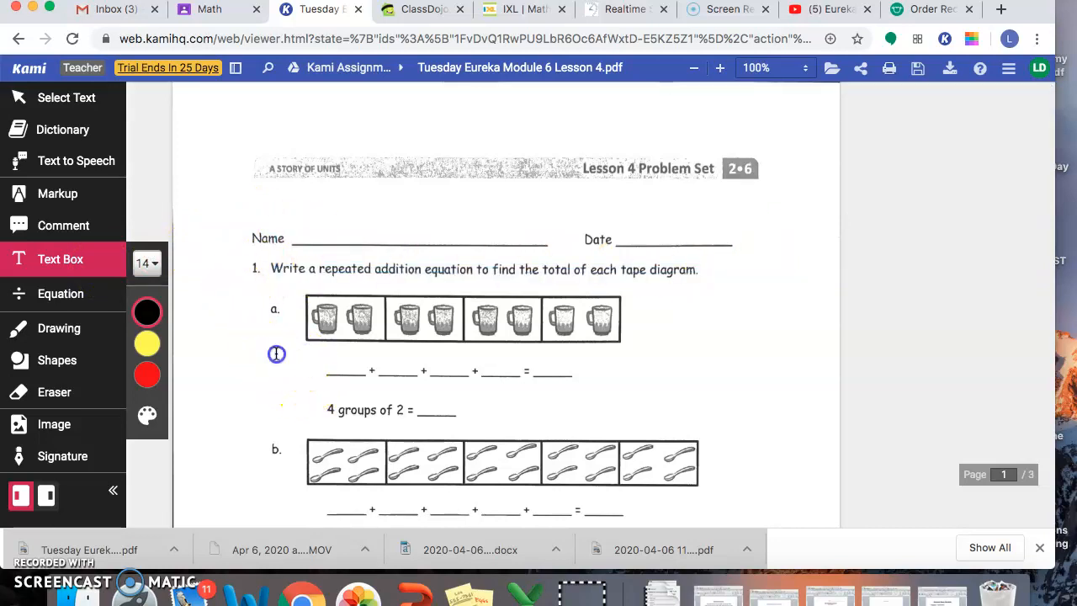
{"action": "left_click_drag", "start_coordinate": [280, 358], "coordinate": [635, 437]}
{"action": "key", "text": "Return"}
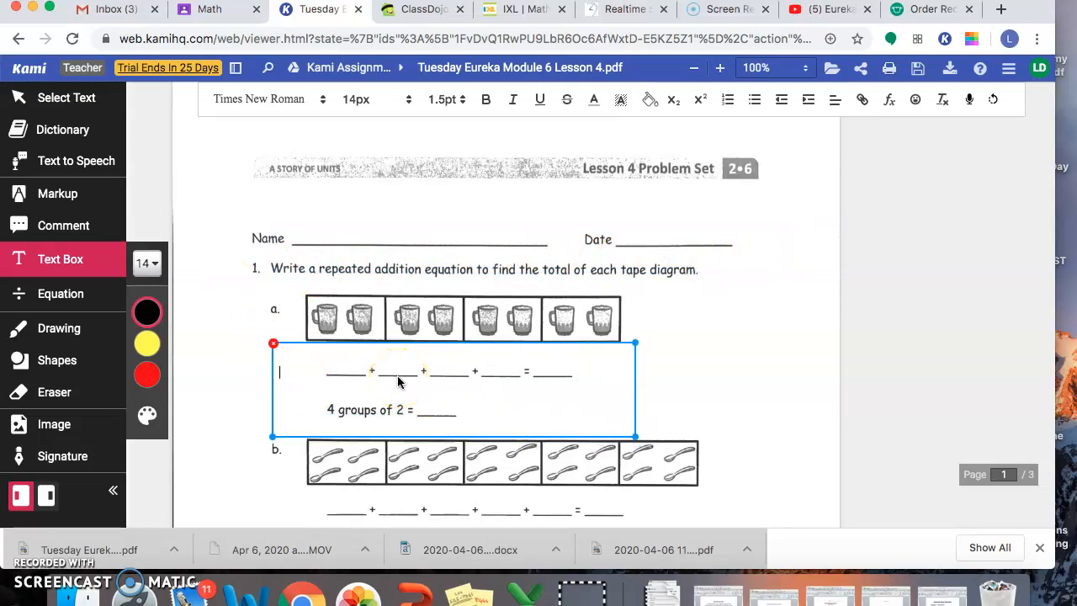
{"action": "type", "text": "22"}
Add a wide text box over the worksheet's Name and Date line and enter the teacher's name on the Name blank
{"action": "left_click", "coordinate": [234, 208]}
{"action": "left_click", "coordinate": [240, 207]}
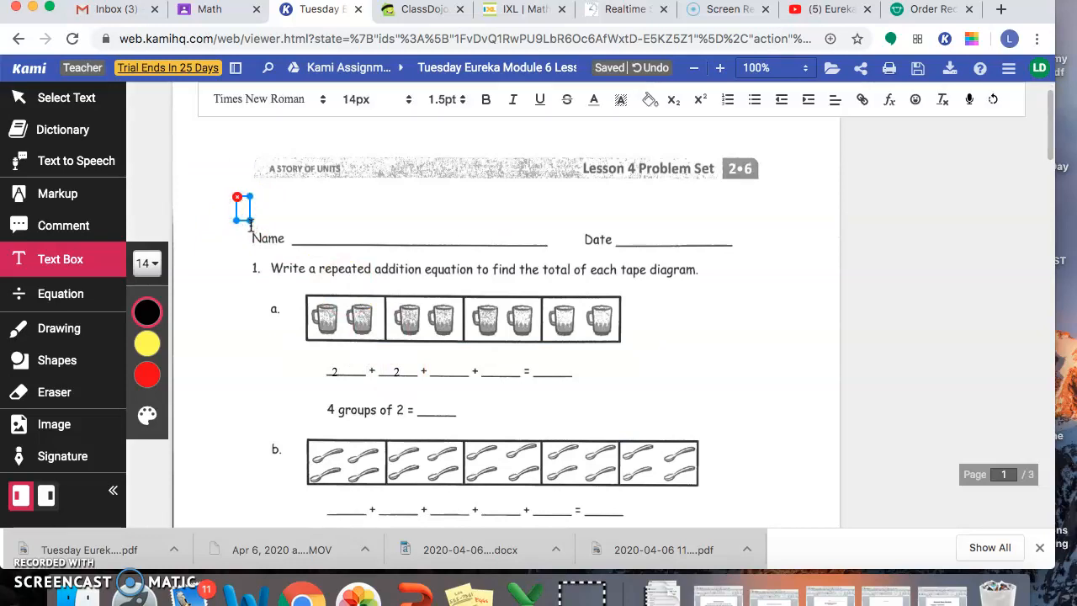
{"action": "left_click_drag", "start_coordinate": [247, 217], "coordinate": [772, 313]}
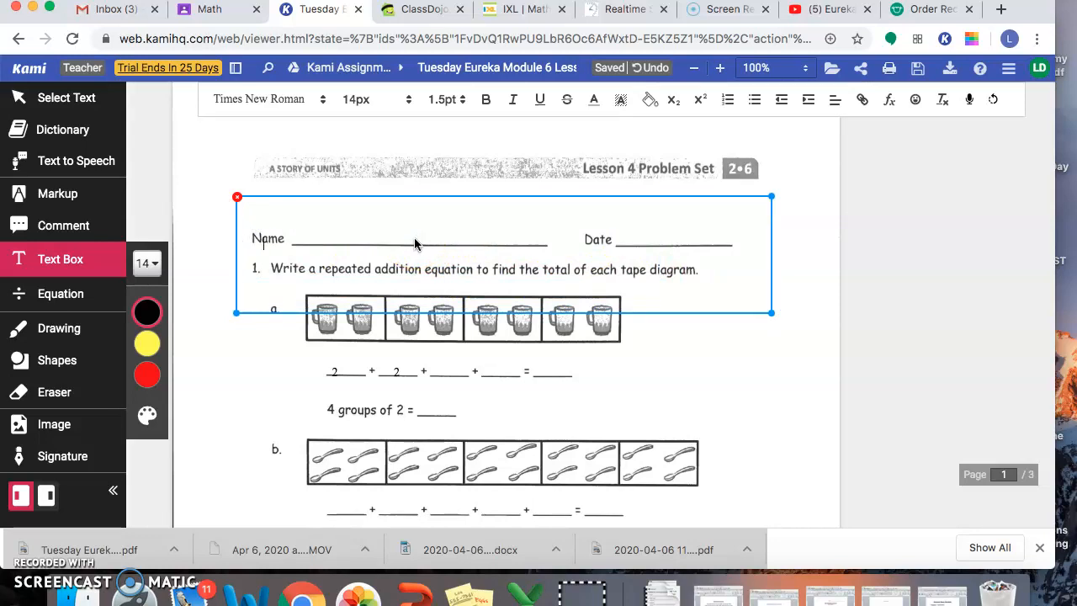
{"action": "type", "text": "Mrs. DelValle"}
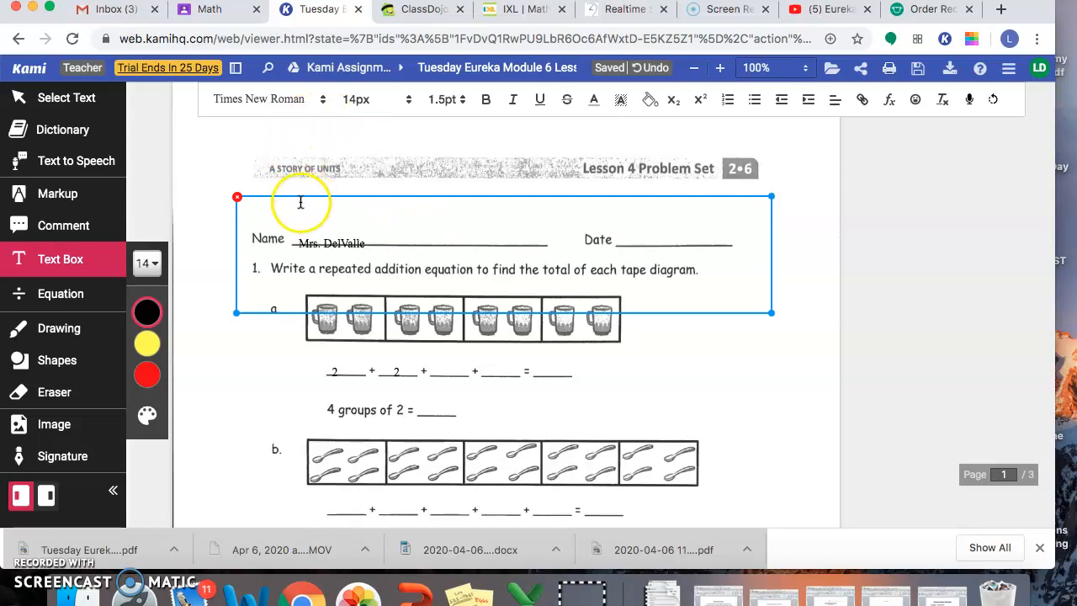
{"action": "mouse_move", "coordinate": [171, 340]}
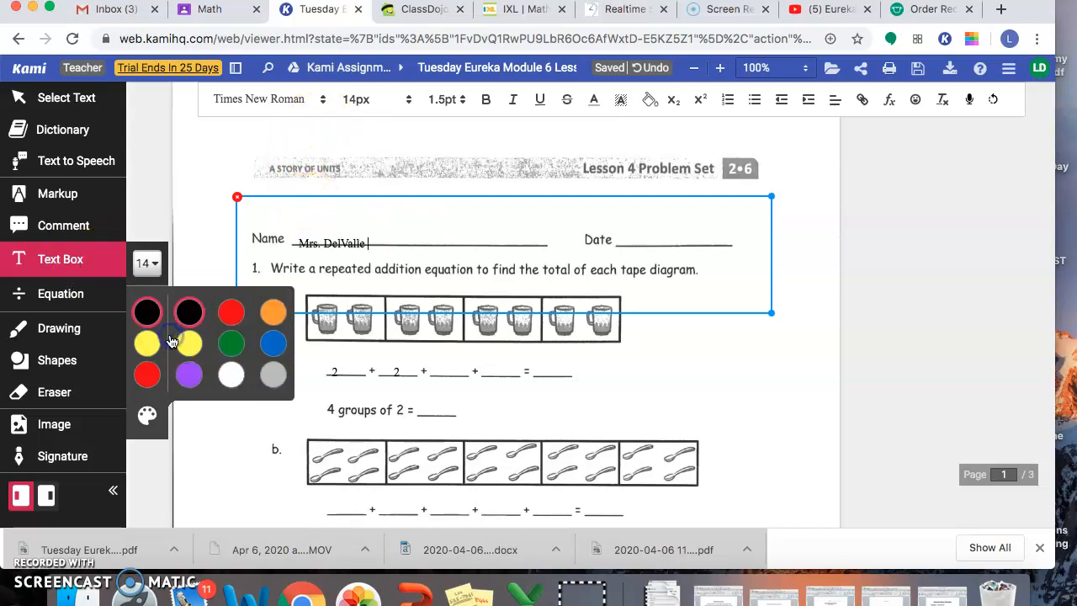
{"action": "left_click", "coordinate": [205, 232]}
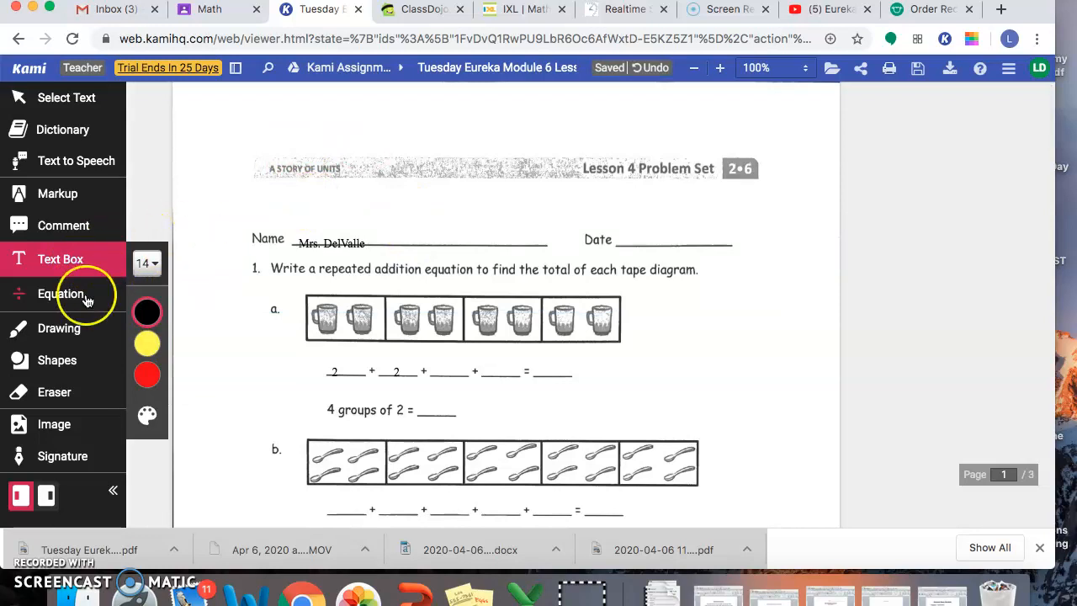
Draw a freehand circle with the Drawing tool below problem 2a on page 2
{"action": "scroll", "coordinate": [252, 345], "scroll_direction": "down", "scroll_amount": 10}
{"action": "scroll", "coordinate": [252, 345], "scroll_direction": "down", "scroll_amount": 9}
{"action": "scroll", "coordinate": [251, 345], "scroll_direction": "up", "scroll_amount": 2}
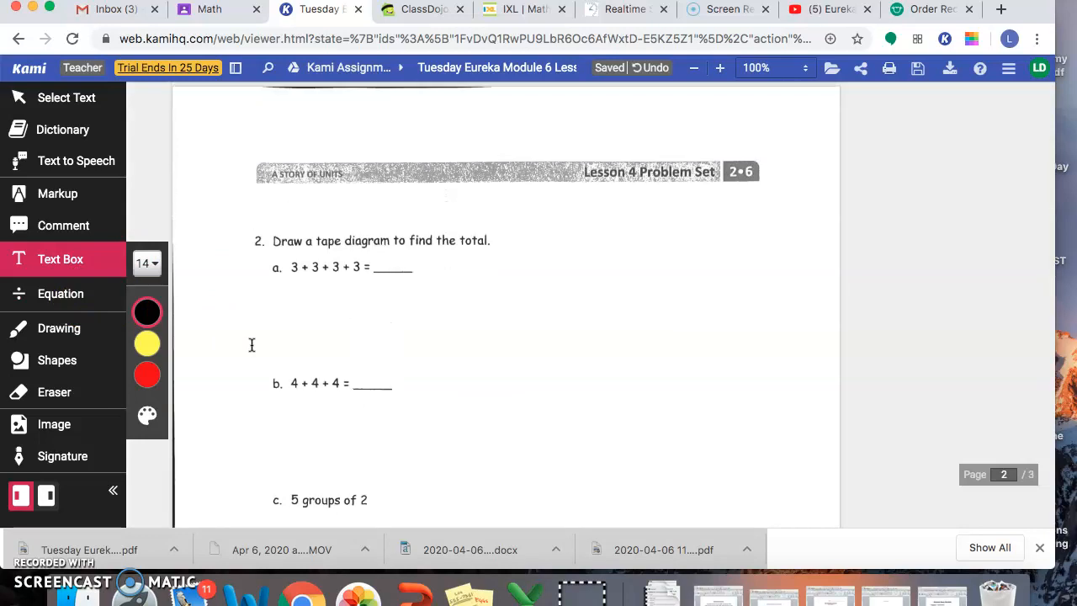
{"action": "left_click", "coordinate": [50, 332]}
{"action": "left_click", "coordinate": [74, 333]}
{"action": "left_click_drag", "start_coordinate": [257, 289], "coordinate": [250, 305]}
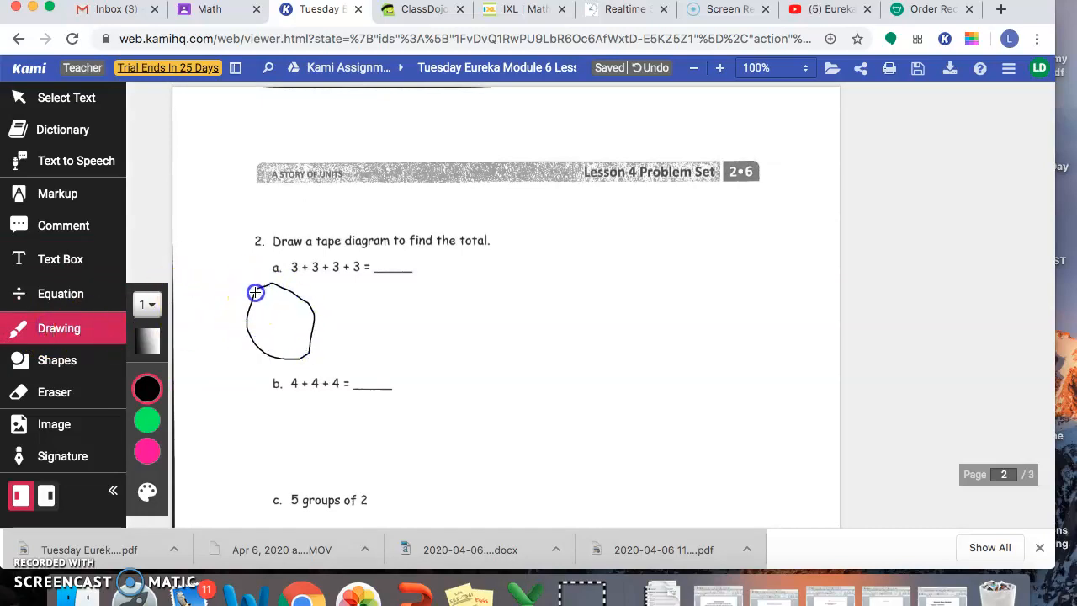
Add an ellipse beside the freehand circle and a small triangle next to the ellipse using the Shapes tool
{"action": "left_click", "coordinate": [85, 360]}
{"action": "left_click", "coordinate": [147, 261]}
{"action": "left_click_drag", "start_coordinate": [351, 291], "coordinate": [461, 366]}
{"action": "left_click", "coordinate": [148, 303]}
{"action": "mouse_move", "coordinate": [494, 271]}
{"action": "left_mouse_down"}
{"action": "mouse_move", "coordinate": [579, 356]}
{"action": "mouse_move", "coordinate": [537, 303]}
{"action": "left_mouse_up"}
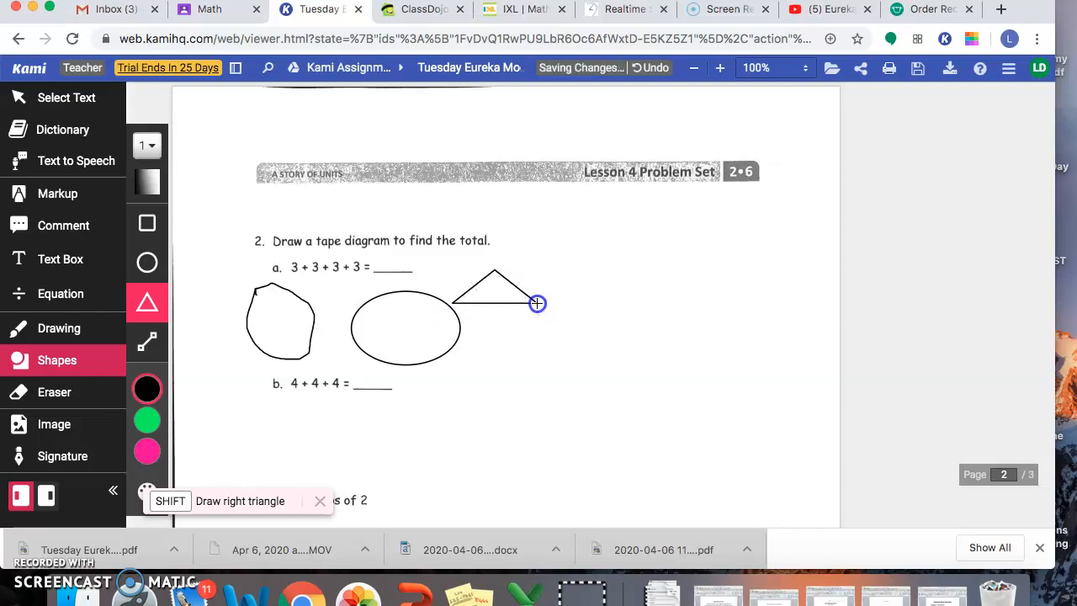
Draw three freehand X marks inside the ellipse below problem 2a with the Drawing tool
{"action": "left_click", "coordinate": [70, 337]}
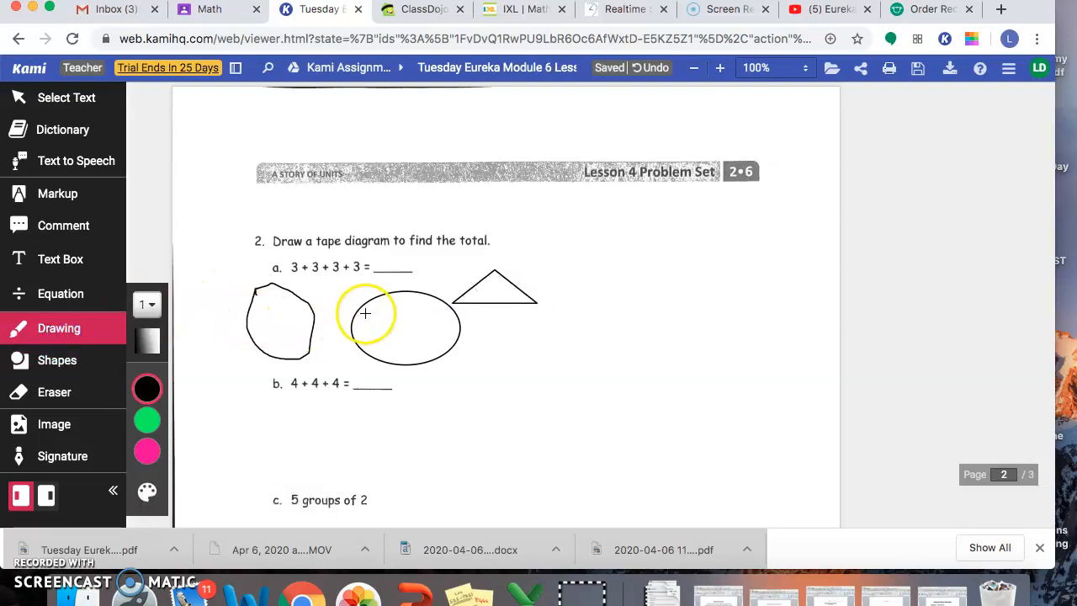
{"action": "left_click_drag", "start_coordinate": [376, 338], "coordinate": [399, 308]}
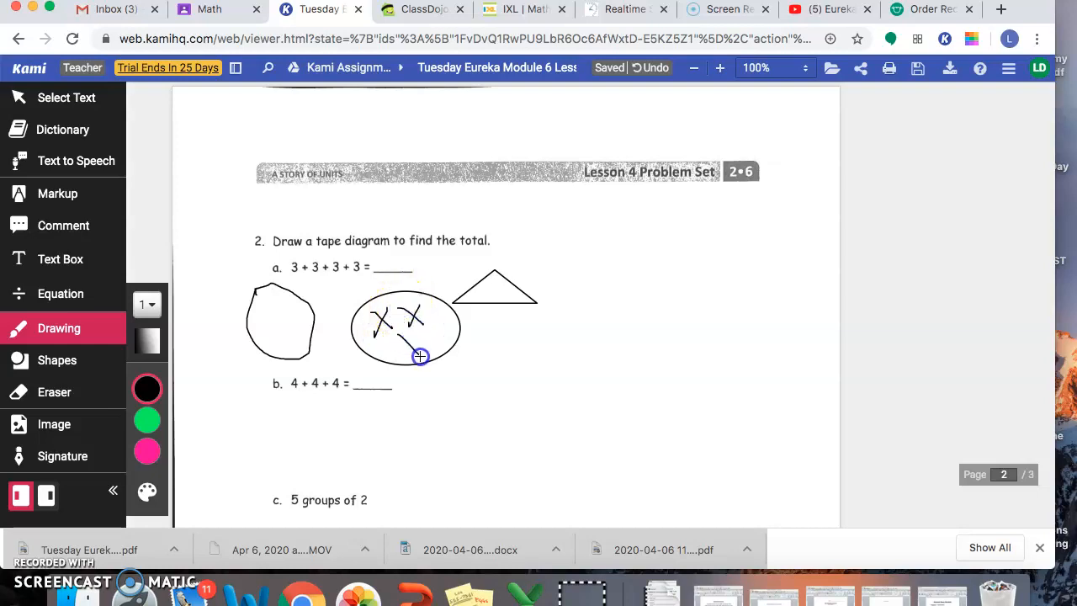
{"action": "left_click_drag", "start_coordinate": [407, 356], "coordinate": [405, 356]}
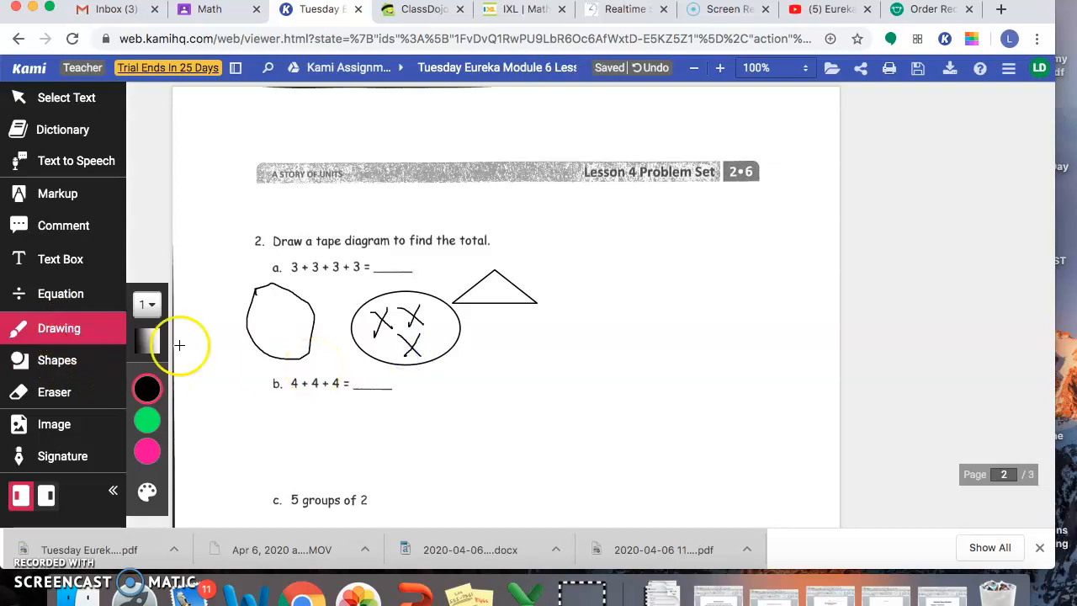
Erase the freehand circle, the ellipse and most of the X strokes with the Eraser limited to Drawings and Shapes
{"action": "left_click", "coordinate": [91, 359]}
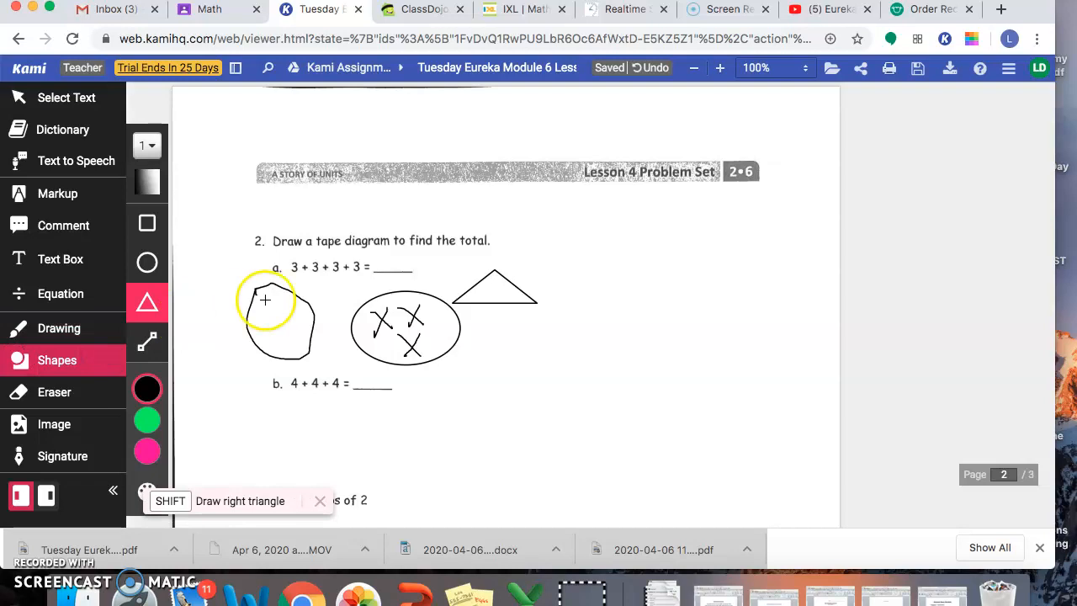
{"action": "left_click", "coordinate": [76, 396]}
{"action": "left_click", "coordinate": [148, 436]}
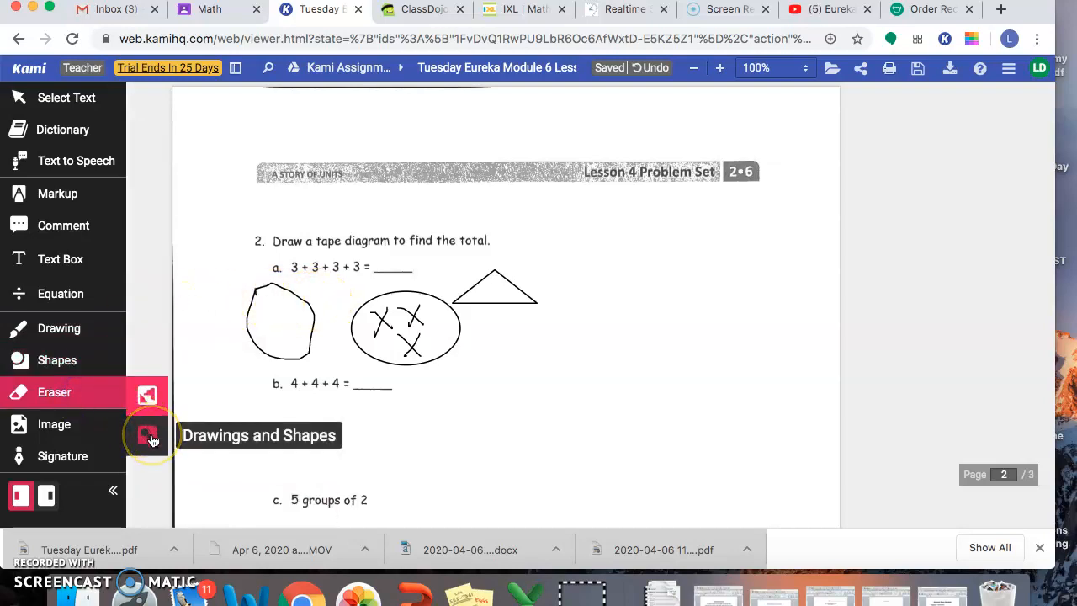
{"action": "left_click", "coordinate": [149, 436]}
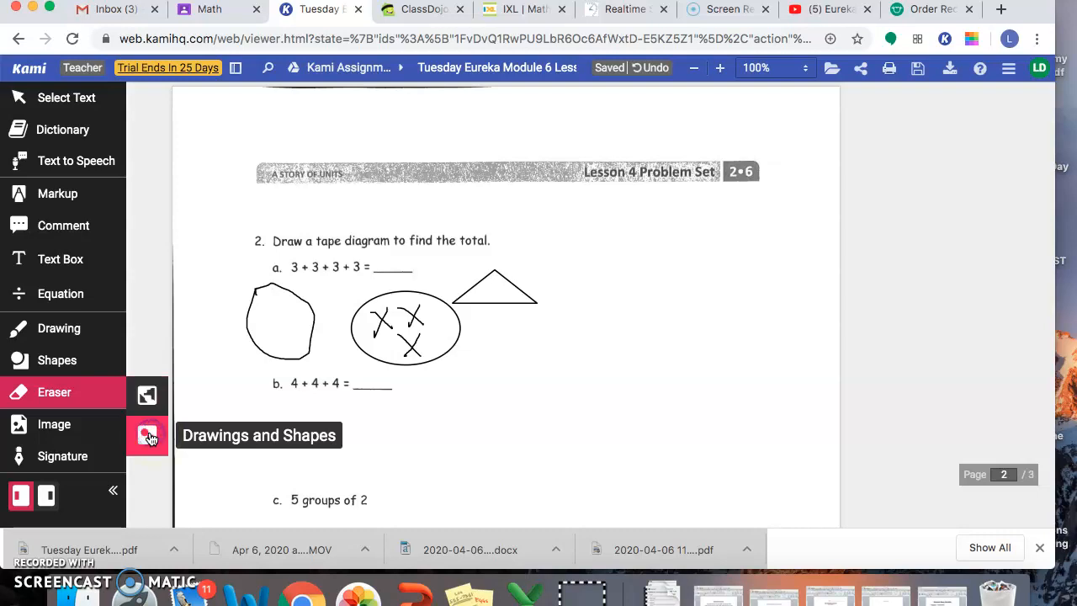
{"action": "left_click", "coordinate": [245, 333]}
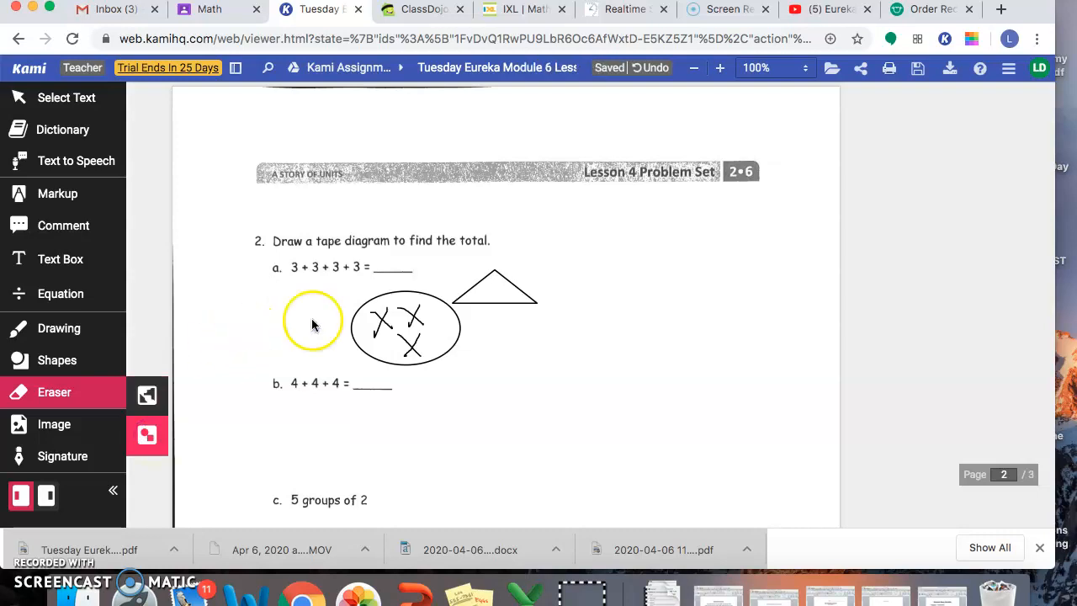
{"action": "left_click", "coordinate": [353, 322]}
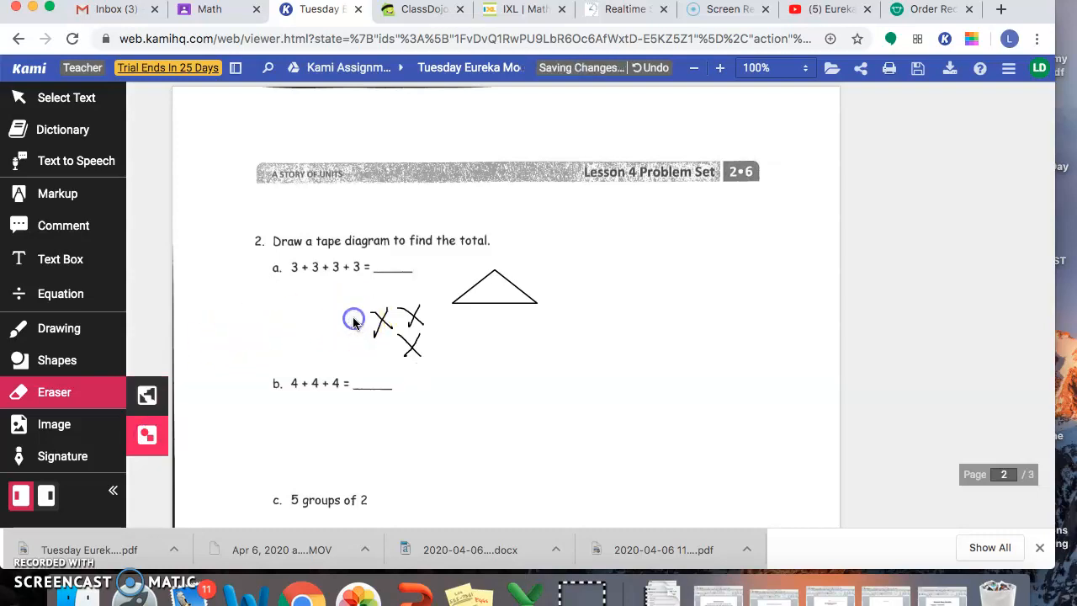
{"action": "left_click", "coordinate": [412, 318]}
{"action": "left_click", "coordinate": [408, 347]}
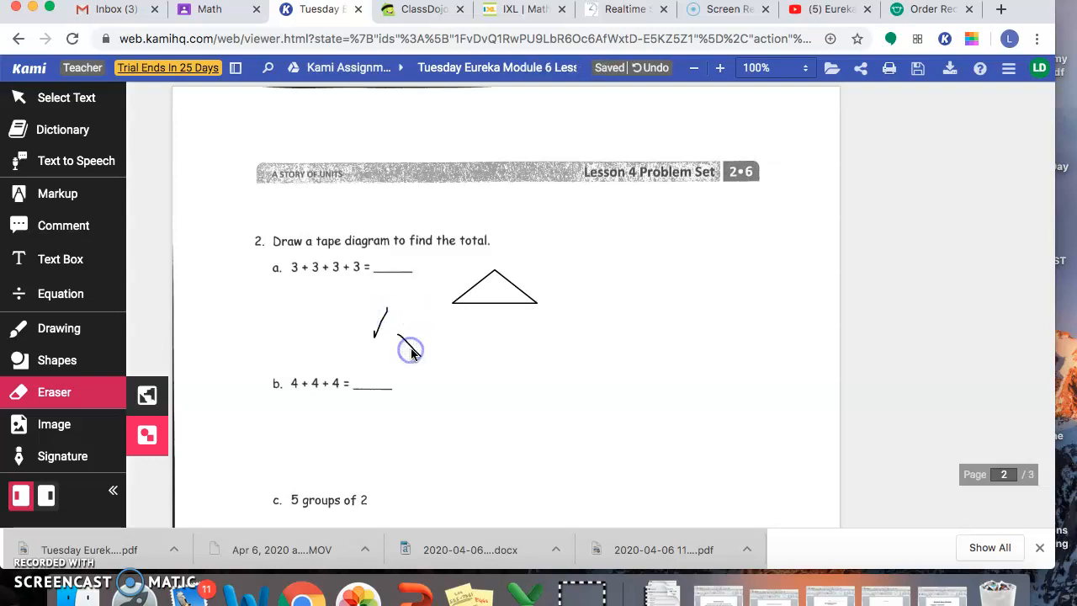
{"action": "left_click", "coordinate": [77, 392]}
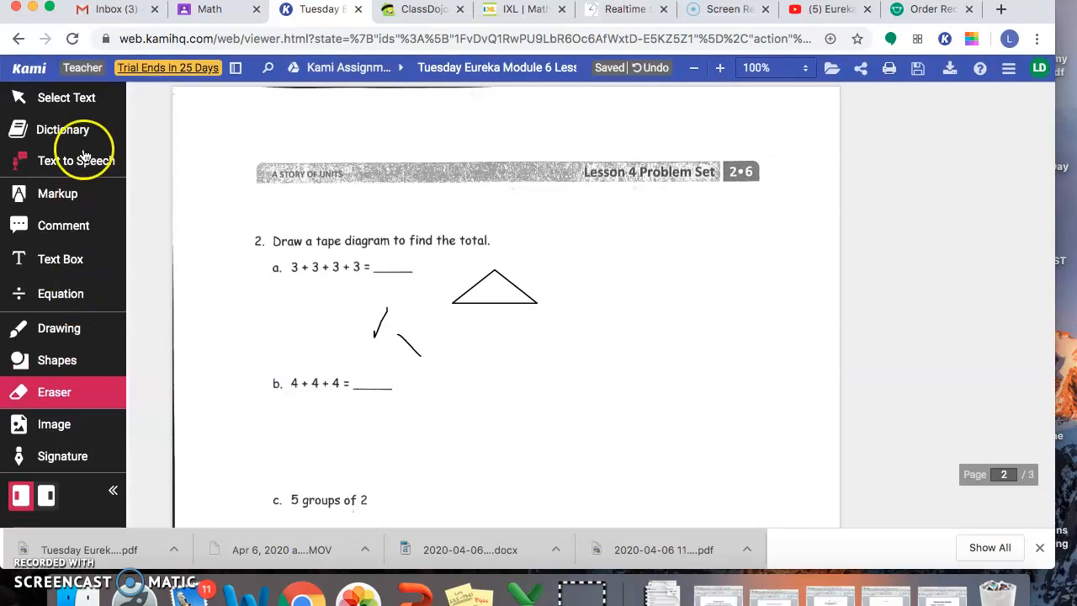
Activate Text to Speech and try to select the problem 1 instruction on page 1 for reading aloud
{"action": "scroll", "coordinate": [298, 279], "scroll_direction": "up", "scroll_amount": 10}
{"action": "scroll", "coordinate": [296, 277], "scroll_direction": "down", "scroll_amount": 8}
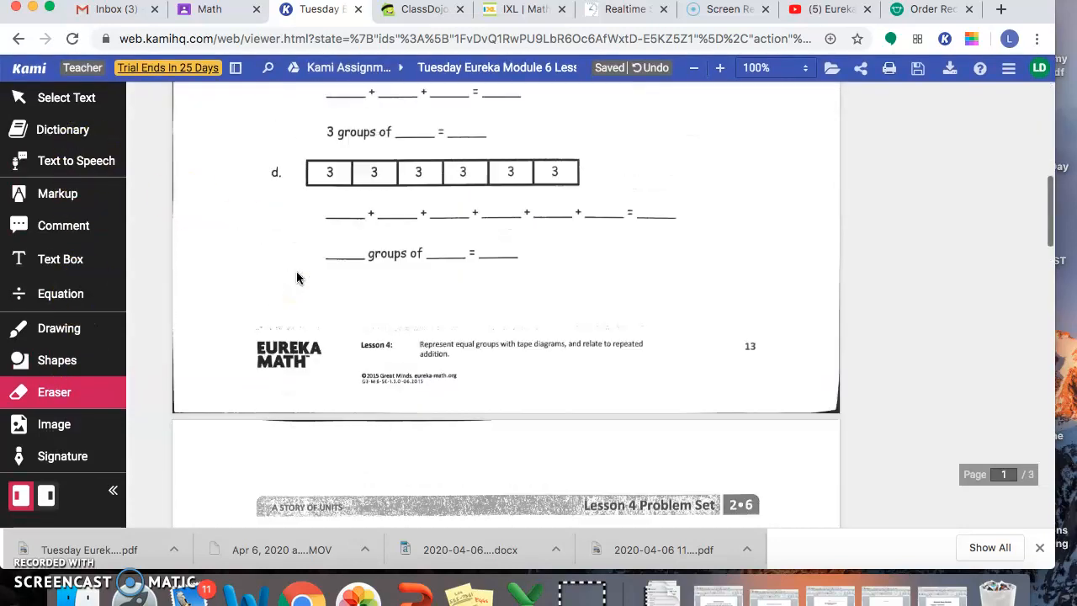
{"action": "scroll", "coordinate": [298, 275], "scroll_direction": "down", "scroll_amount": 3}
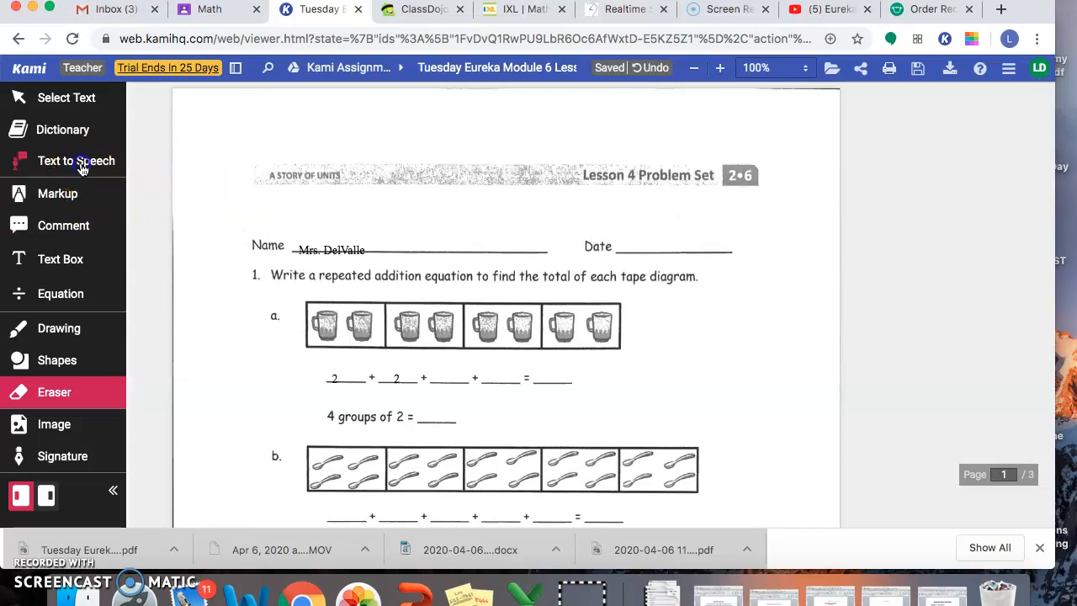
{"action": "left_click", "coordinate": [81, 168]}
{"action": "left_click", "coordinate": [269, 277]}
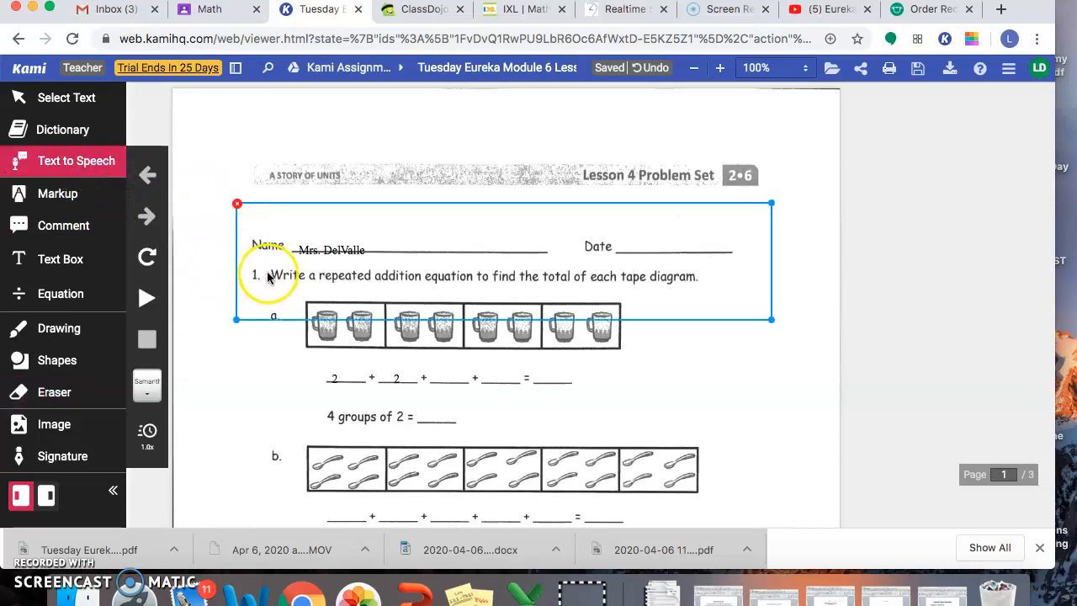
{"action": "left_click", "coordinate": [270, 347]}
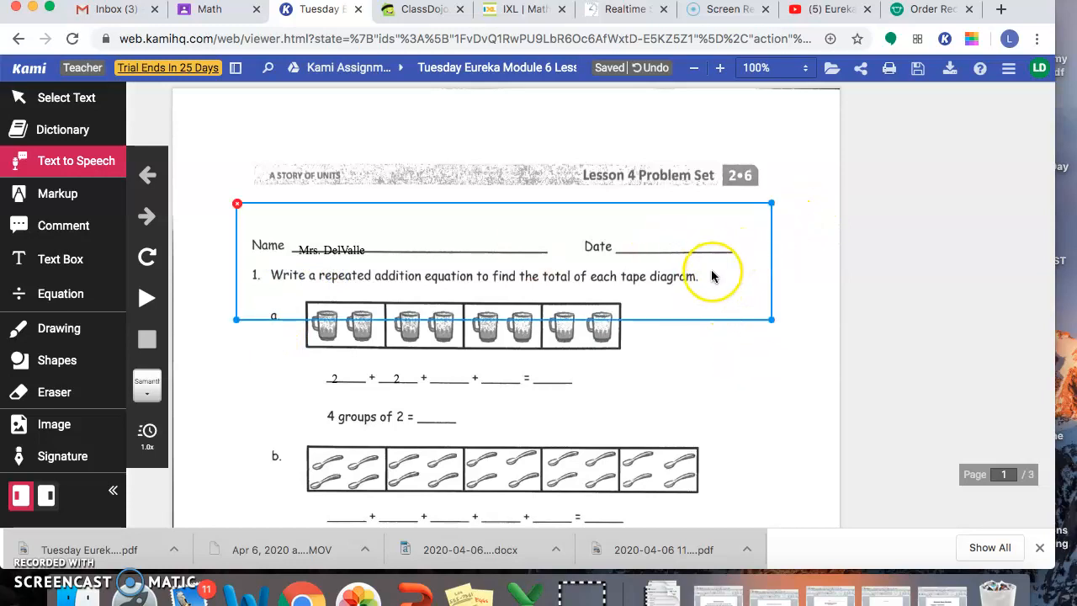
Run OCR For Scanned PDFs on the worksheet and retry selecting the problem 1 instruction for Text to Speech
{"action": "left_click", "coordinate": [1009, 68]}
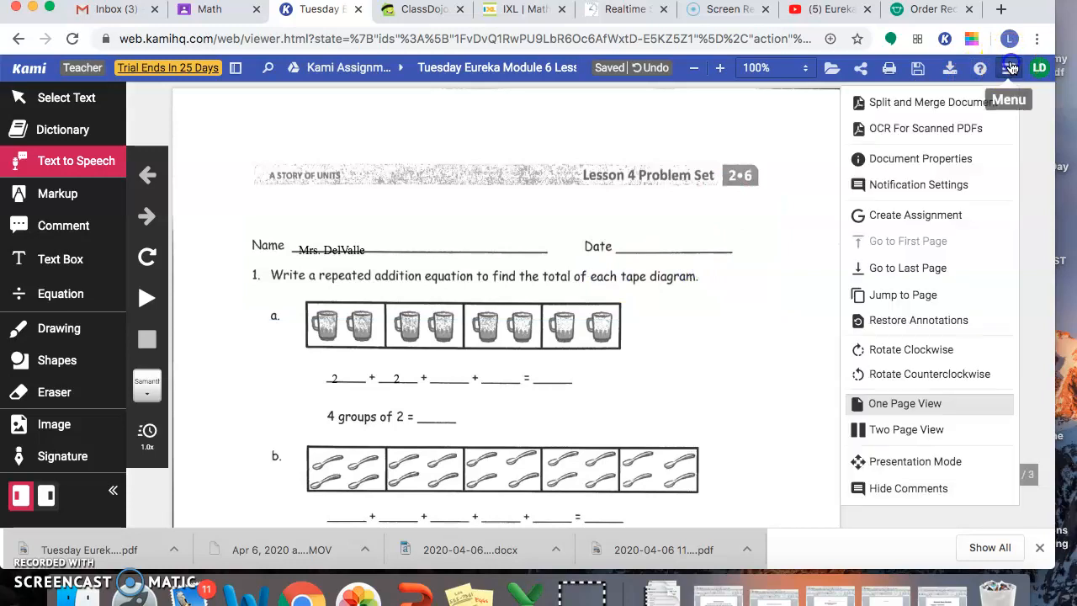
{"action": "left_click", "coordinate": [961, 129]}
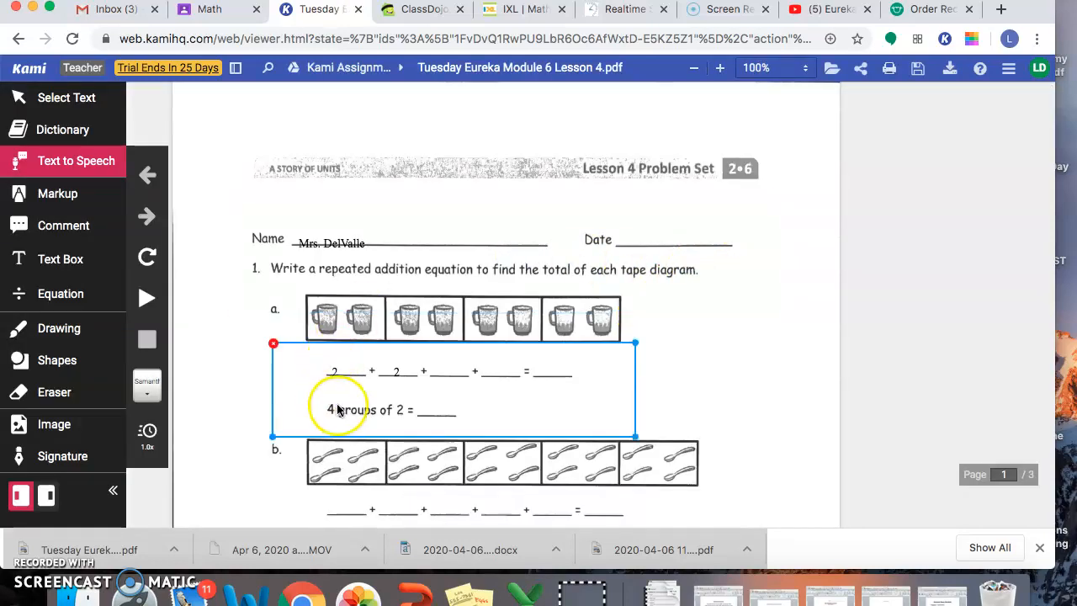
{"action": "left_click", "coordinate": [244, 329]}
{"action": "left_click_drag", "start_coordinate": [273, 267], "coordinate": [308, 266]}
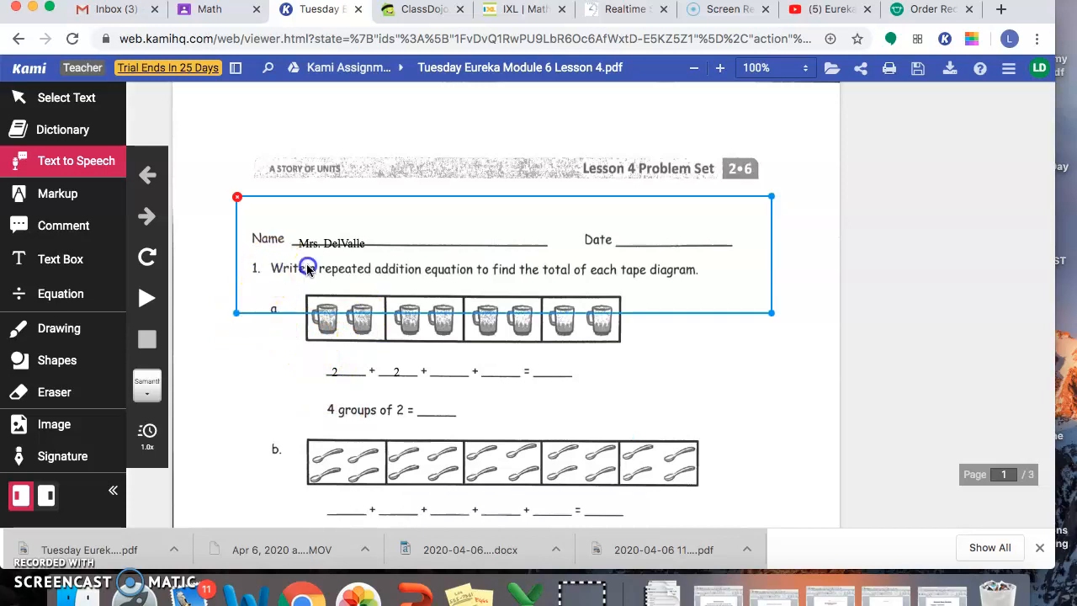
Select the problem 2 instruction and the "5 groups of 2" line on page 2 for Text to Speech
{"action": "scroll", "coordinate": [271, 460], "scroll_direction": "down", "scroll_amount": 10}
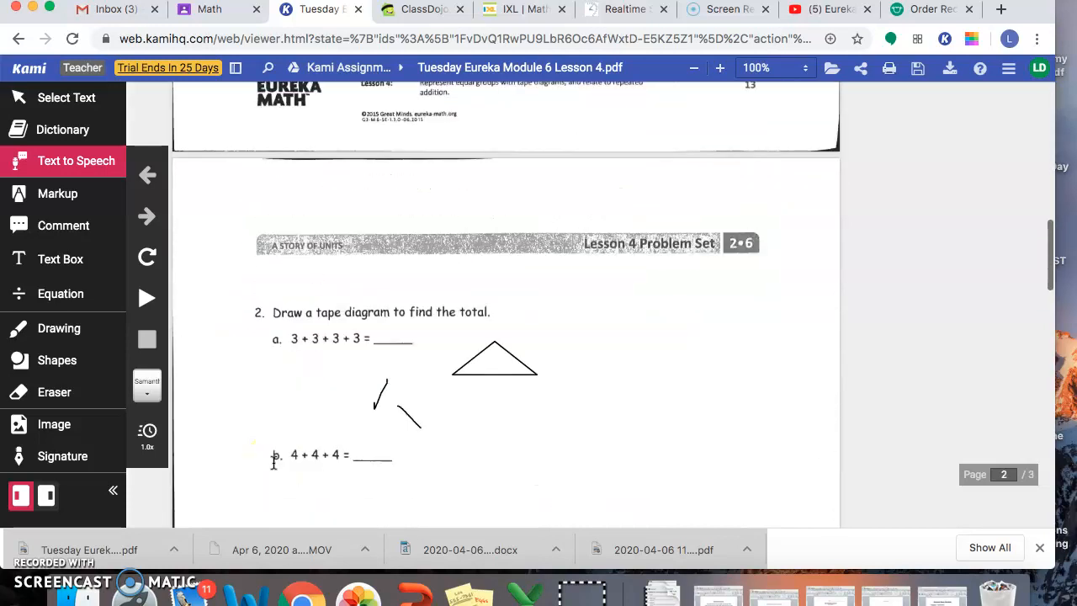
{"action": "left_click_drag", "start_coordinate": [273, 252], "coordinate": [496, 257]}
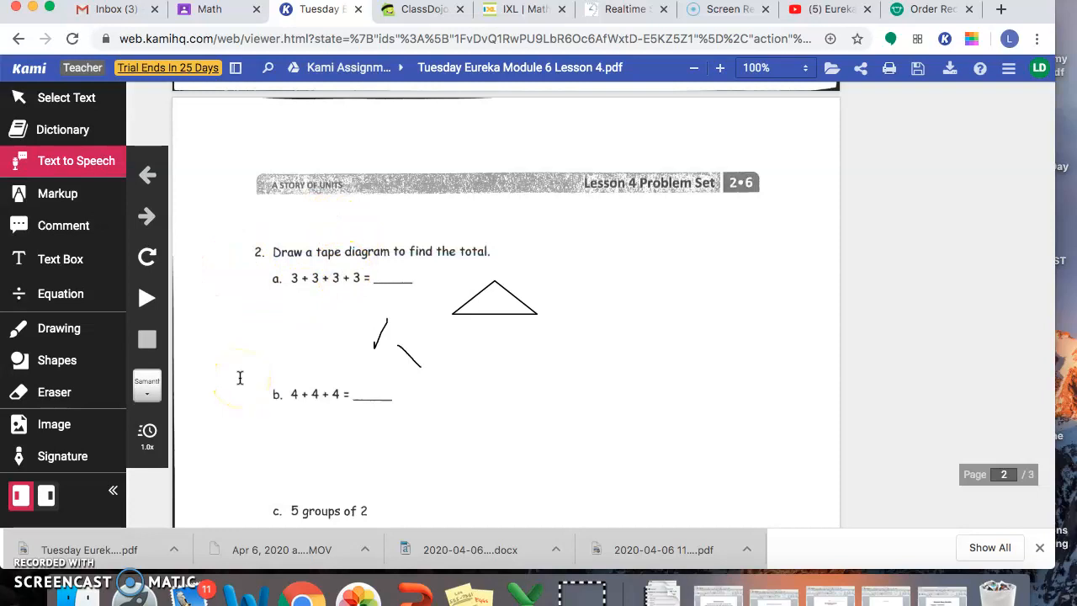
{"action": "scroll", "coordinate": [240, 378], "scroll_direction": "down", "scroll_amount": 4}
{"action": "left_click", "coordinate": [290, 333]}
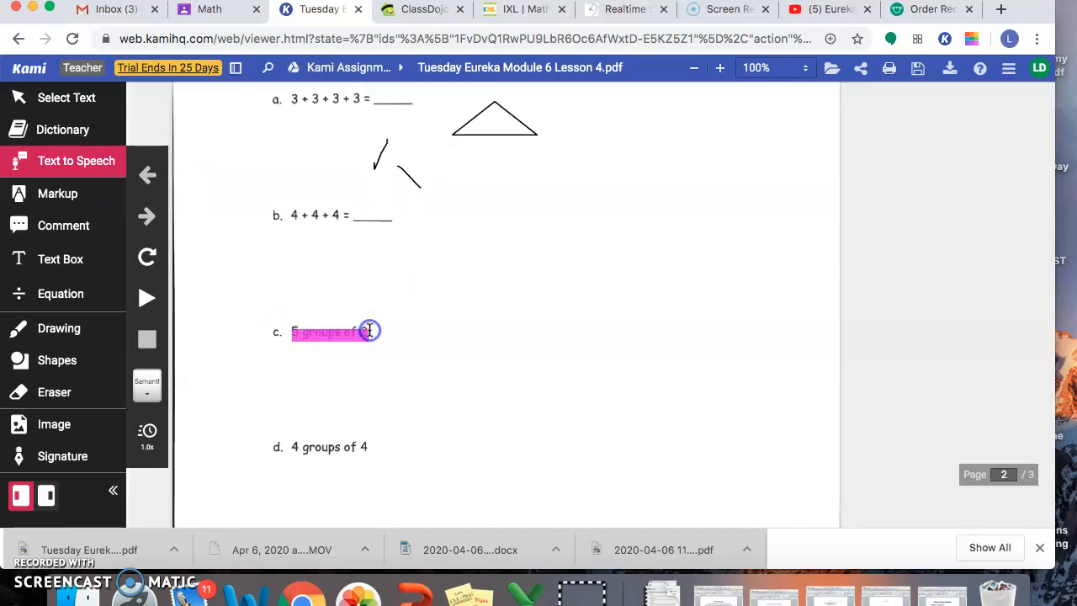
{"action": "left_click", "coordinate": [350, 378]}
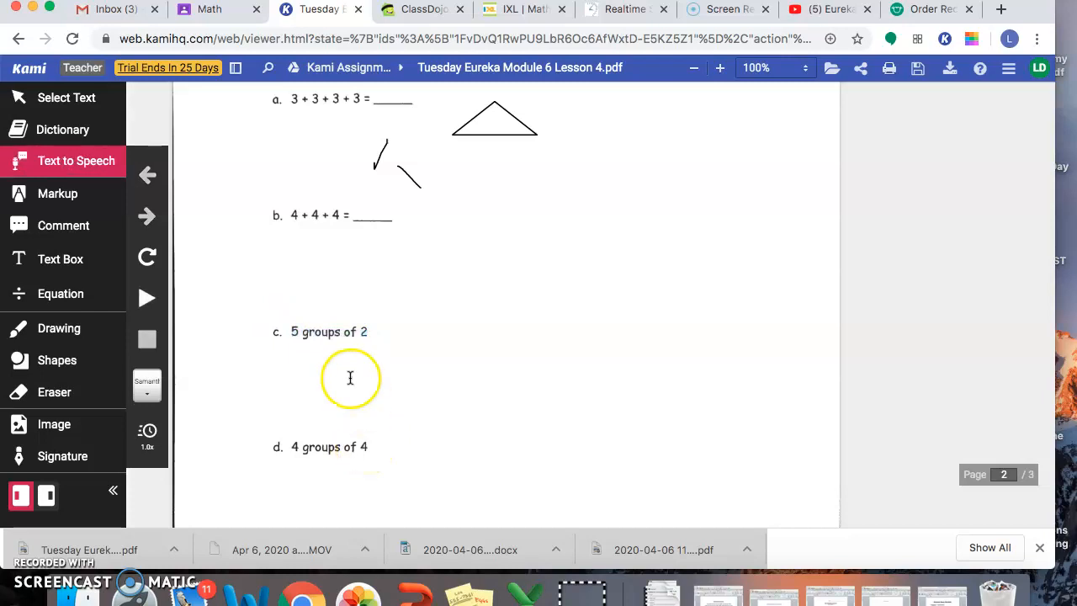
{"action": "scroll", "coordinate": [350, 378], "scroll_direction": "down", "scroll_amount": 15}
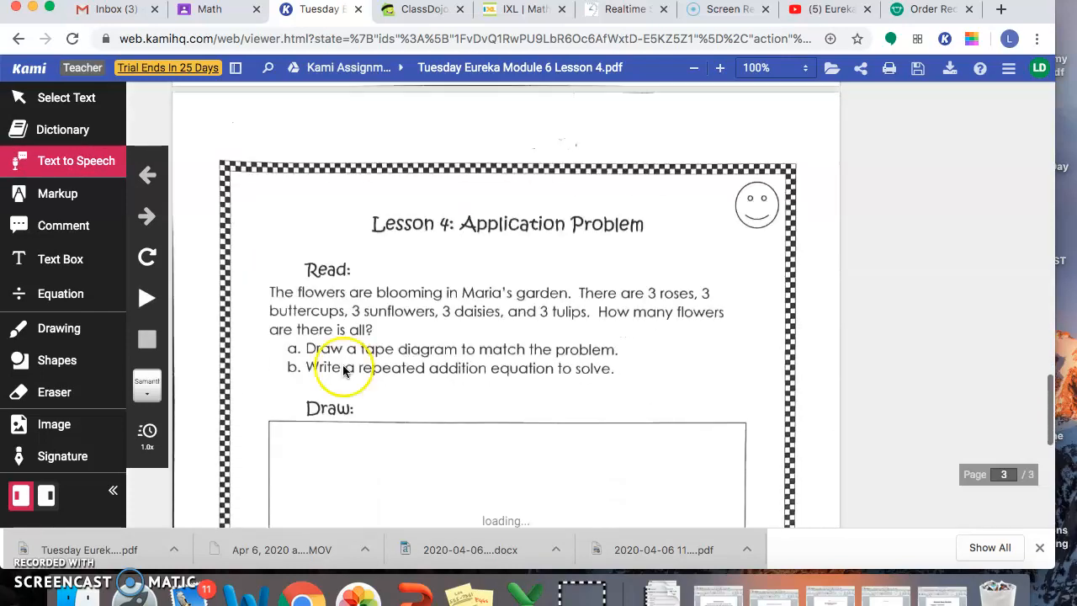